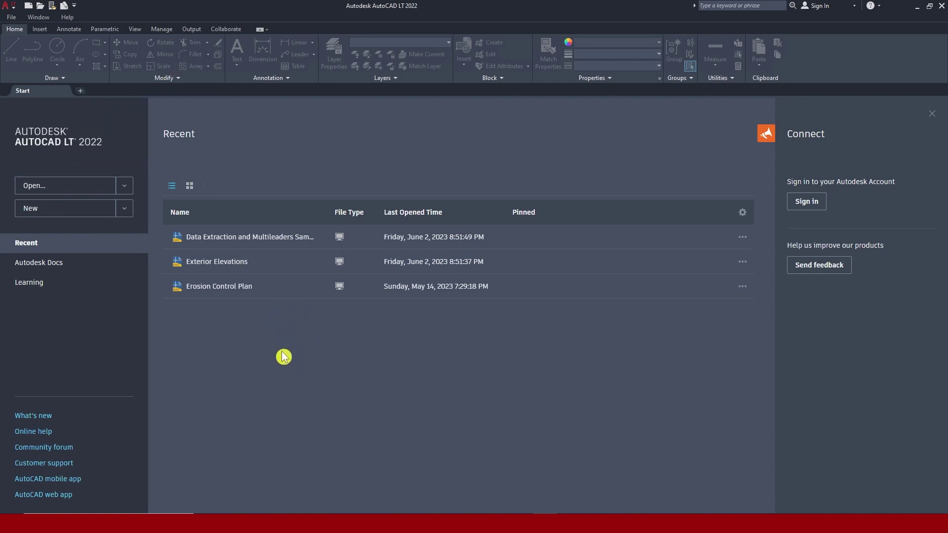
Create a blank Drawing1 from the Start page and show the Quick Access Toolbar customize list
{"action": "left_click", "coordinate": [42, 208]}
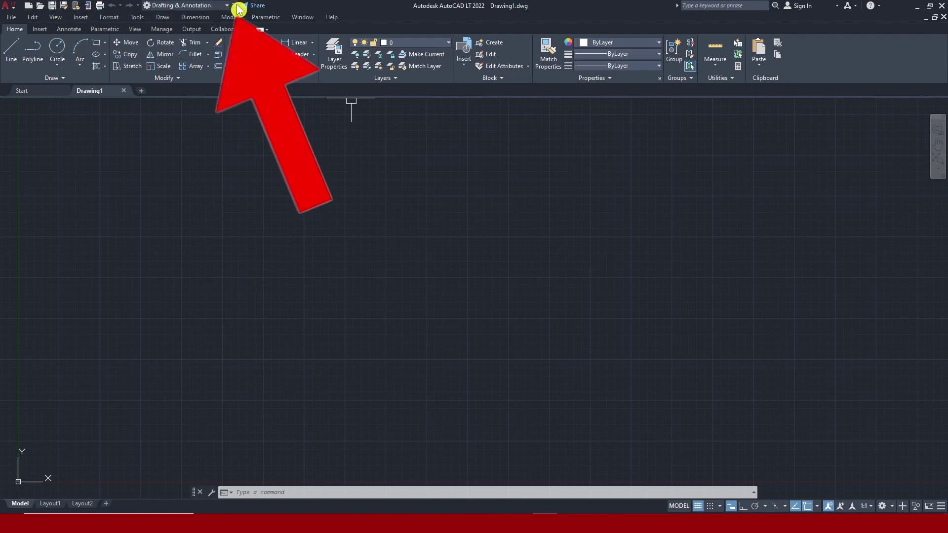
{"action": "left_click", "coordinate": [236, 7]}
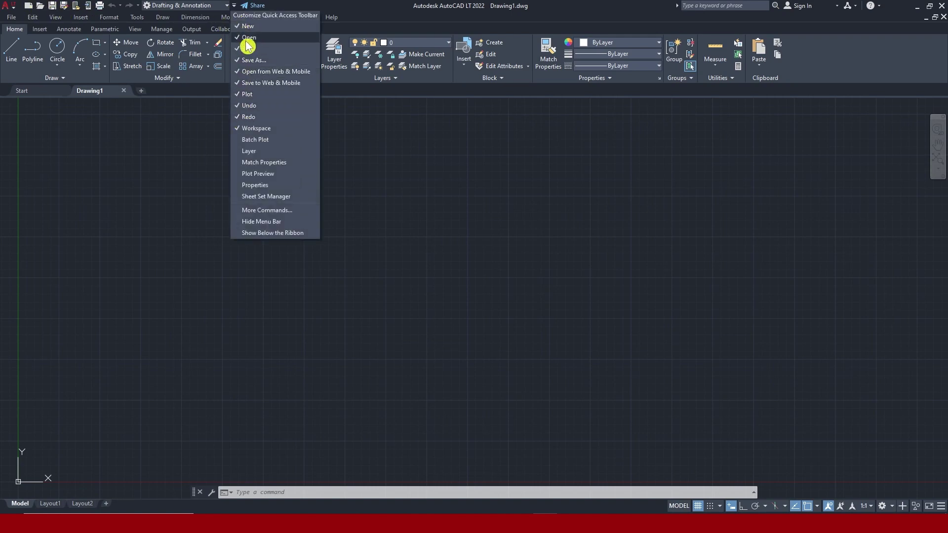
{"action": "left_click", "coordinate": [198, 17]}
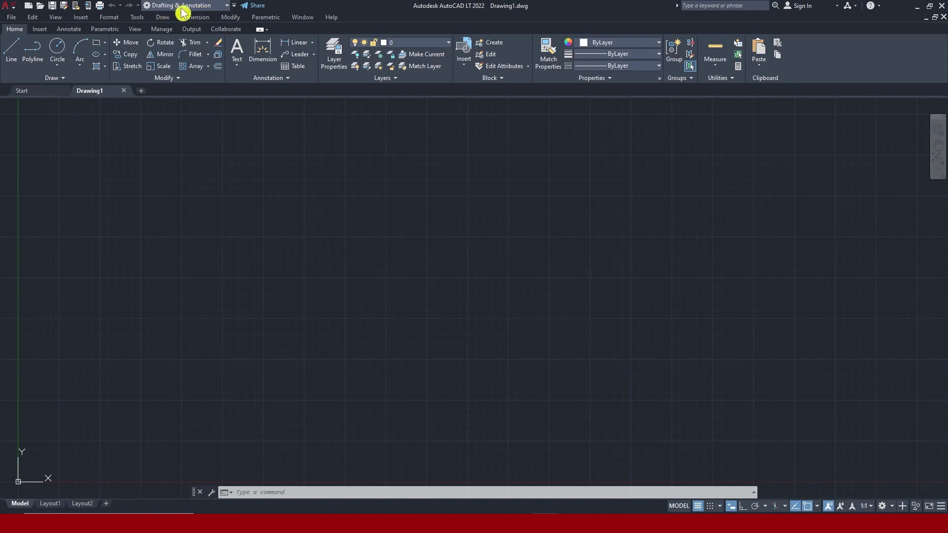
{"action": "left_click", "coordinate": [217, 6]}
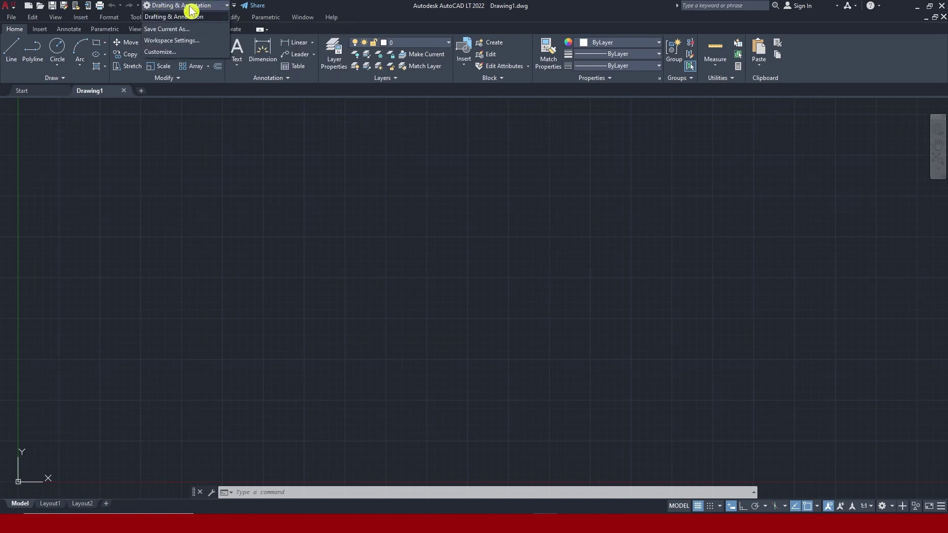
{"action": "left_click", "coordinate": [191, 16]}
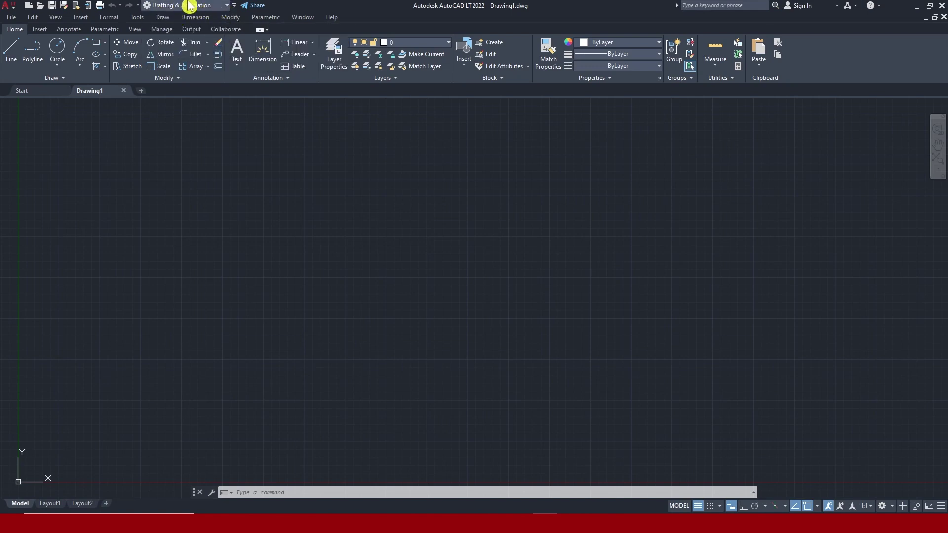
{"action": "left_click", "coordinate": [235, 7]}
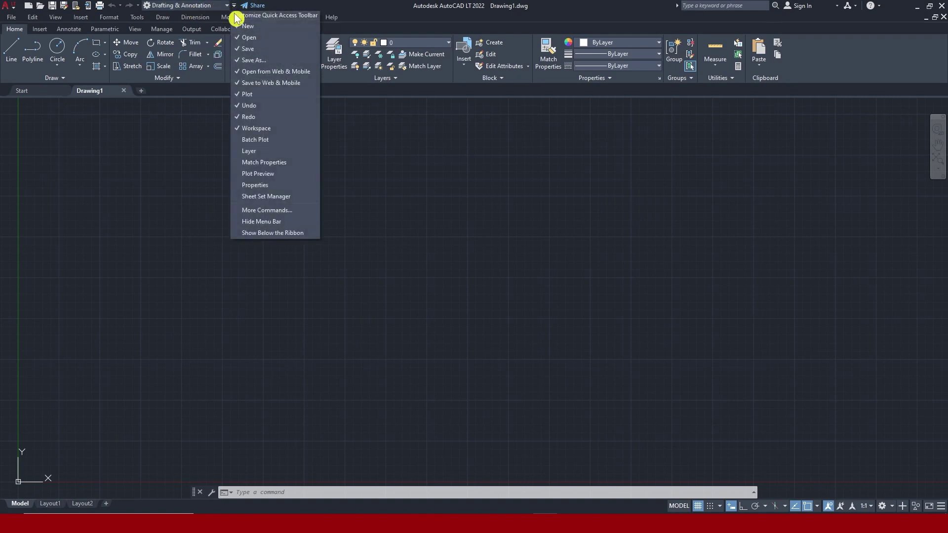
{"action": "left_click", "coordinate": [239, 130]}
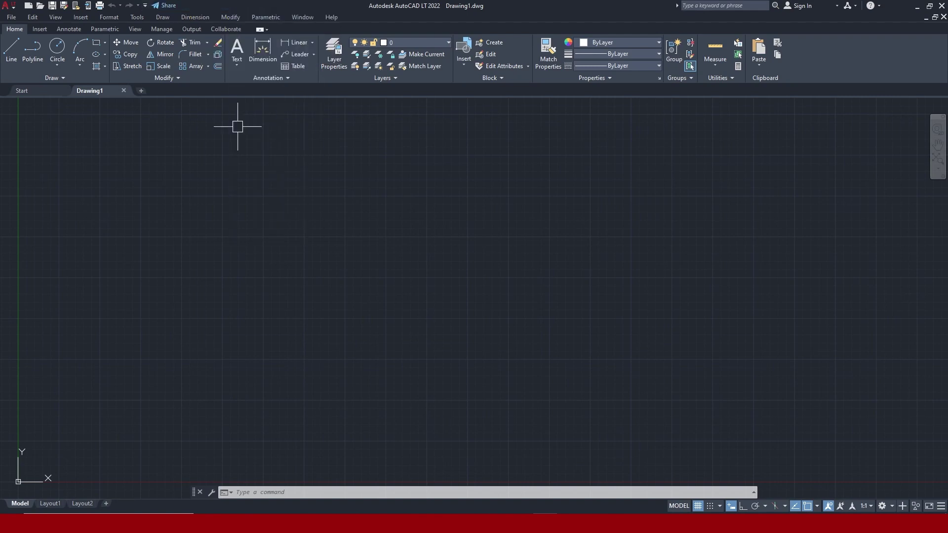
{"action": "left_click", "coordinate": [146, 5]}
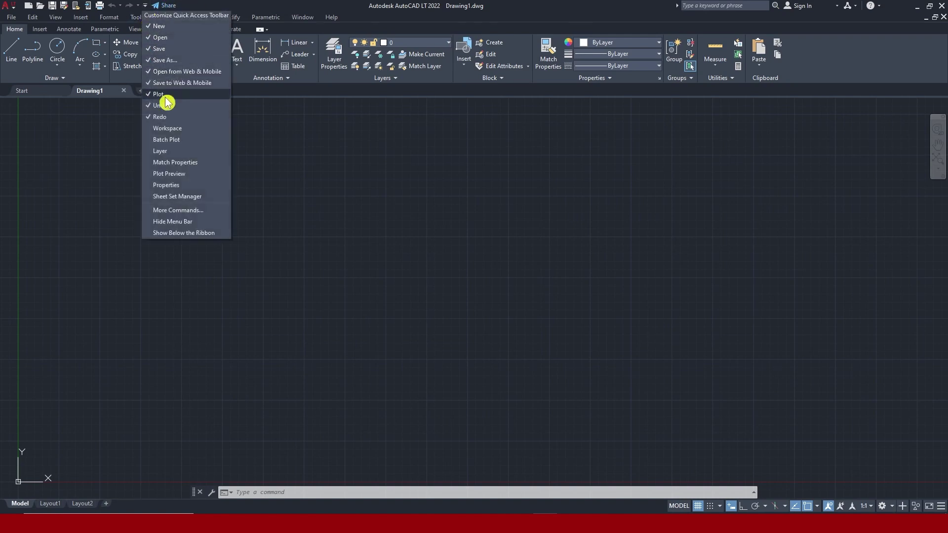
{"action": "left_click", "coordinate": [169, 129]}
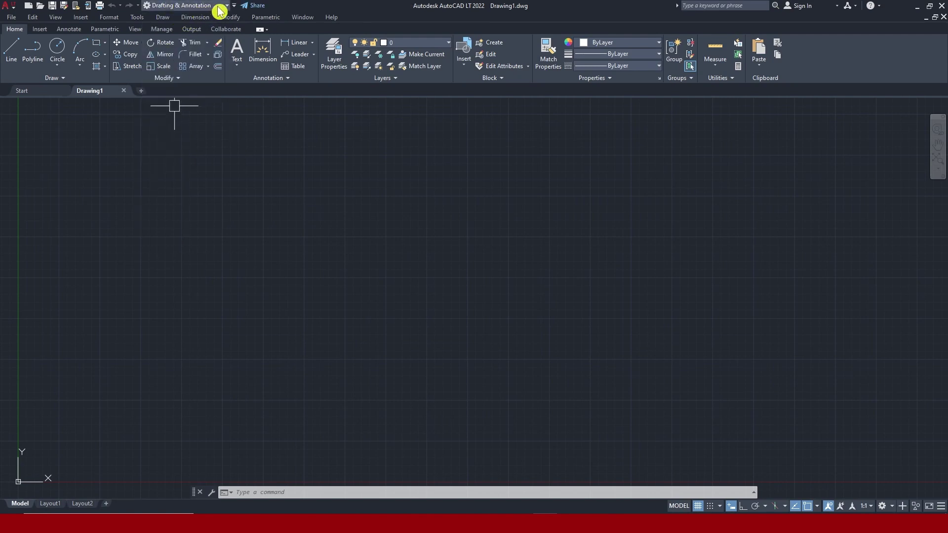
{"action": "left_click", "coordinate": [233, 5]}
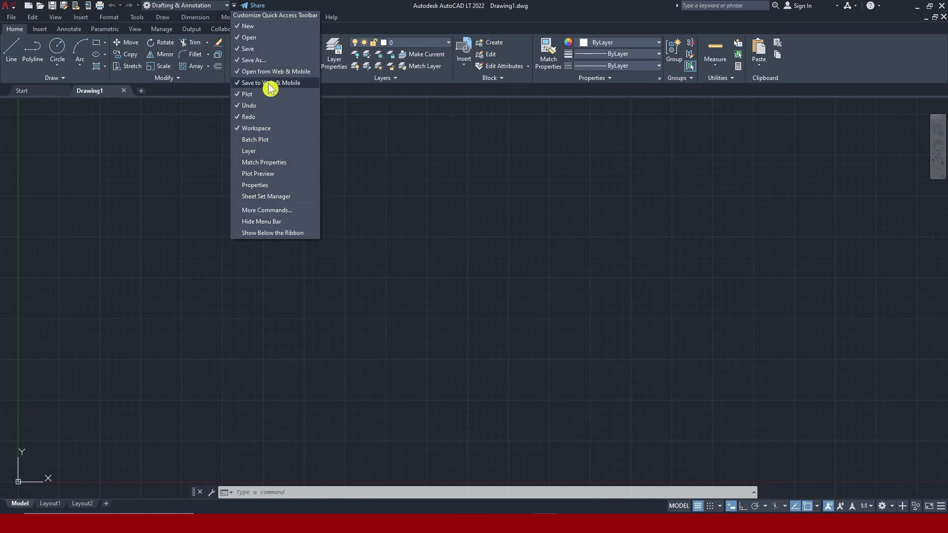
{"action": "left_click", "coordinate": [228, 23]}
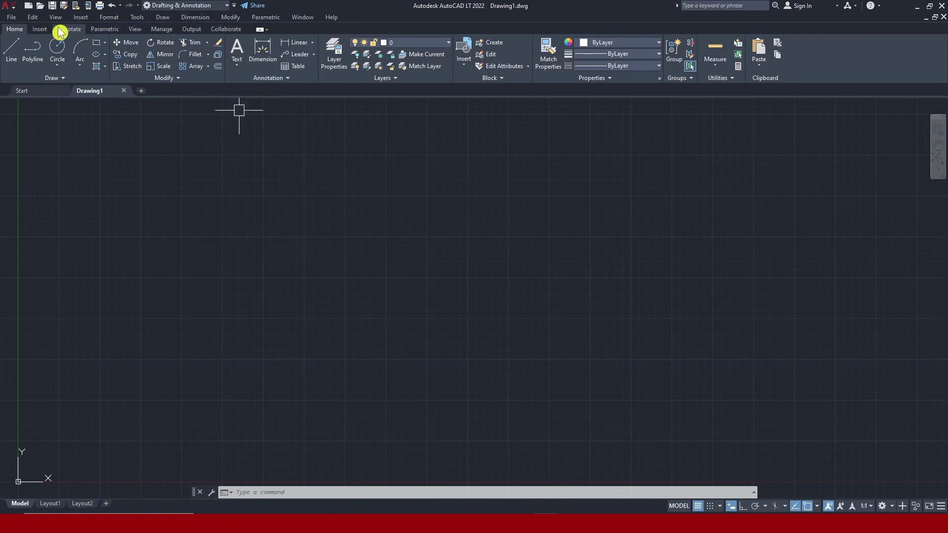
{"action": "left_click", "coordinate": [234, 6]}
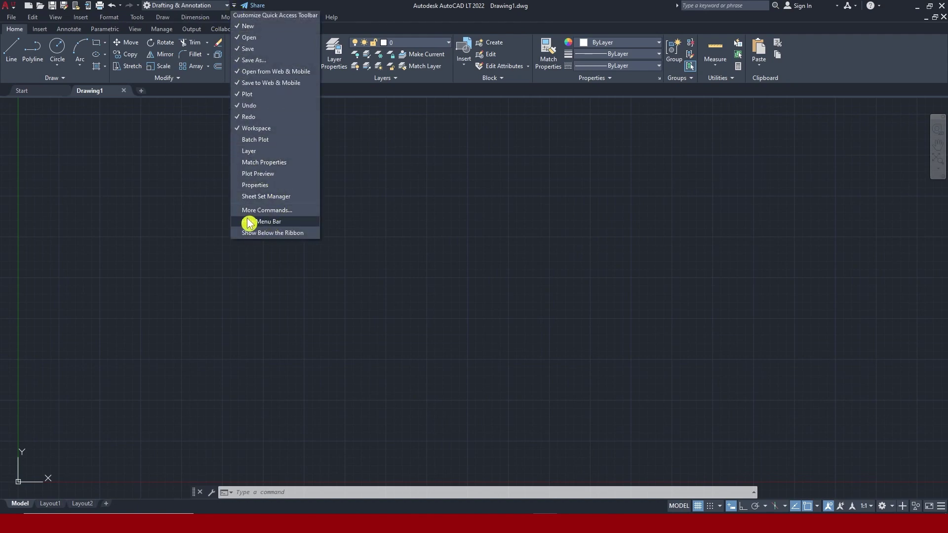
{"action": "left_click", "coordinate": [275, 223]}
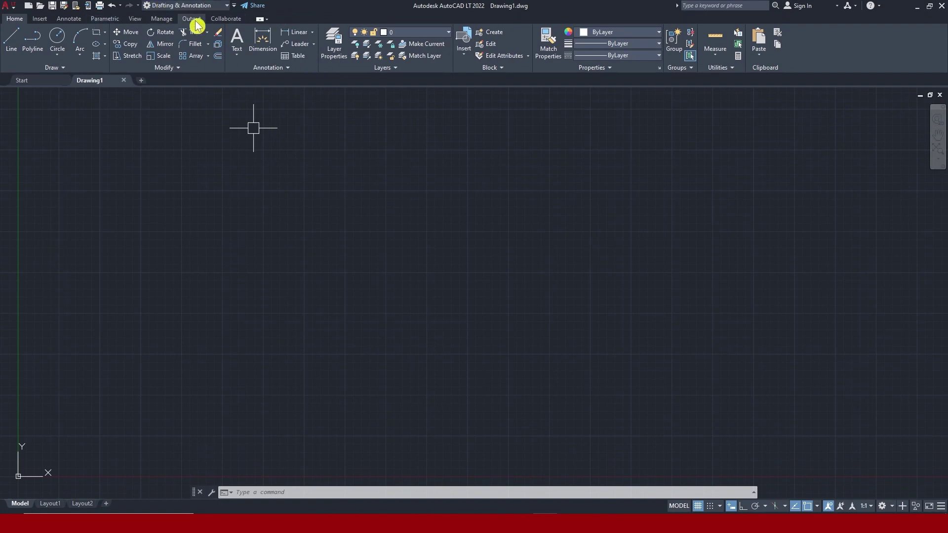
{"action": "left_click", "coordinate": [227, 5]}
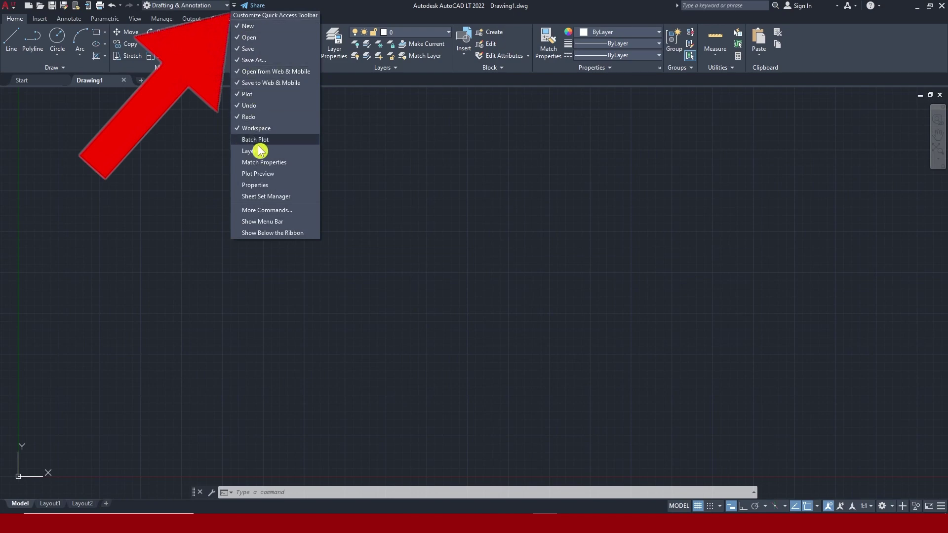
{"action": "left_click", "coordinate": [285, 225]}
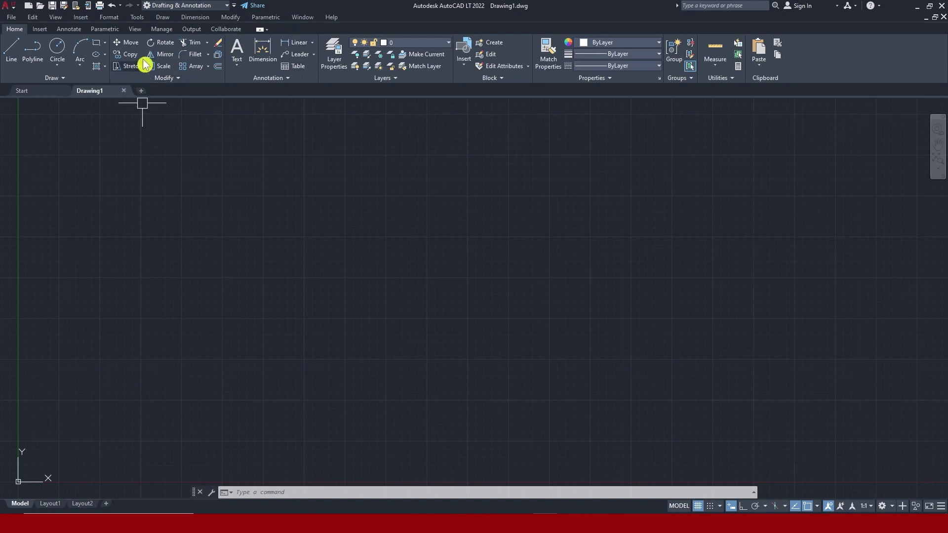
{"action": "left_click", "coordinate": [195, 17]}
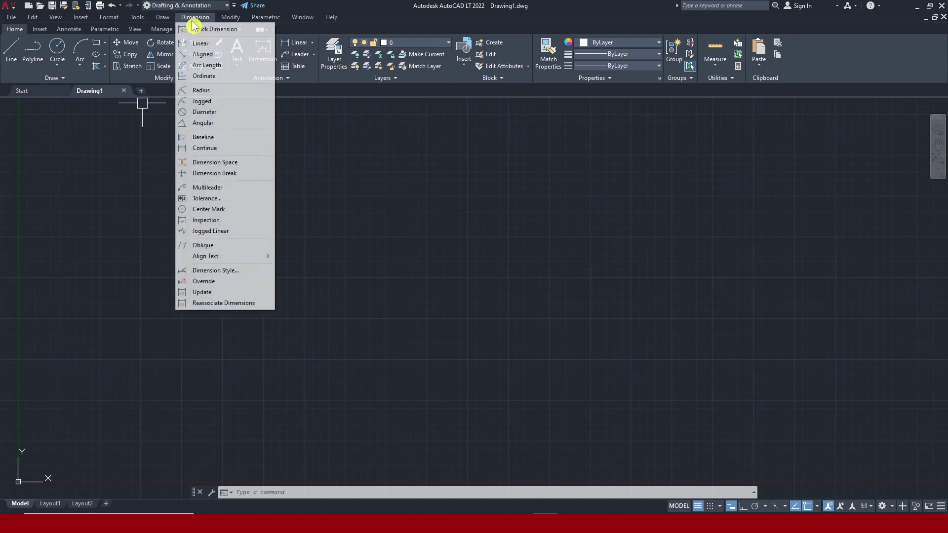
{"action": "left_click", "coordinate": [229, 19]}
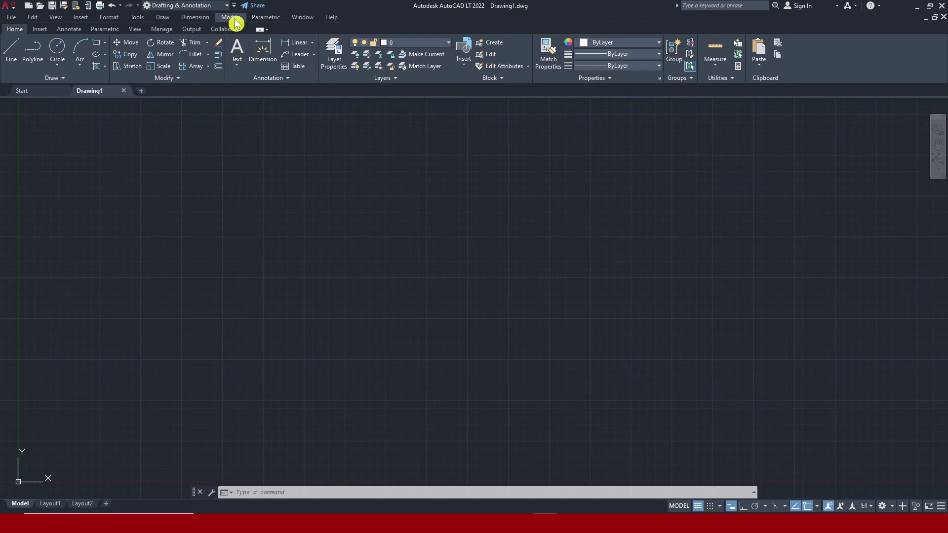
{"action": "left_click", "coordinate": [230, 18]}
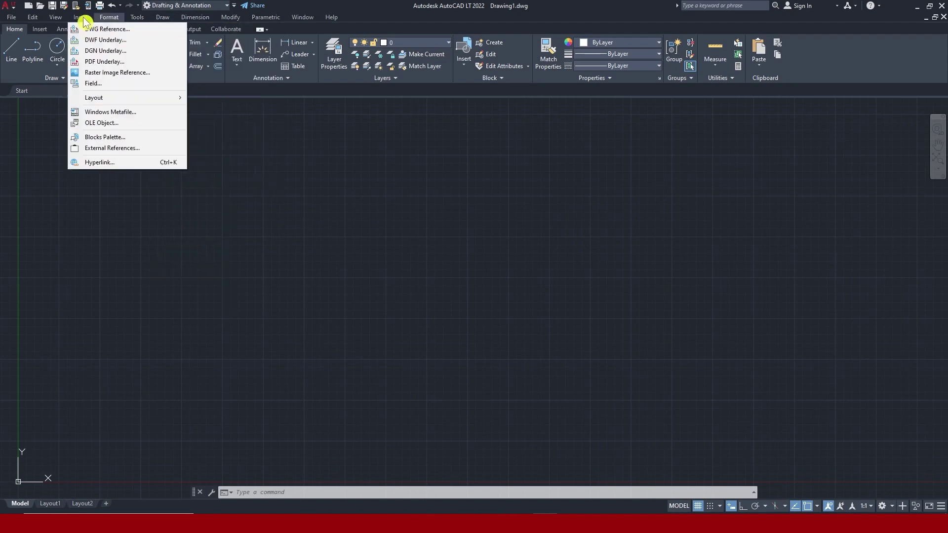
{"action": "mouse_move", "coordinate": [302, 17]}
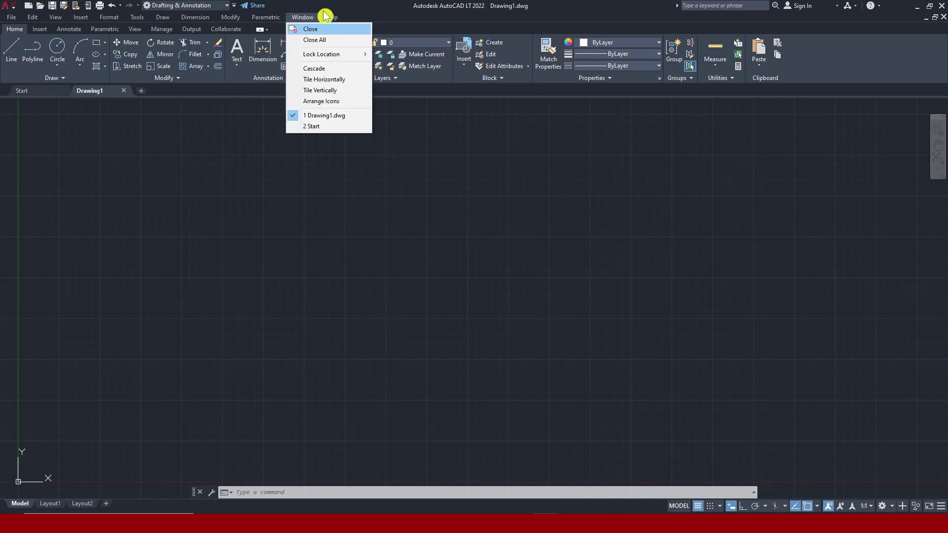
{"action": "left_click", "coordinate": [324, 12]}
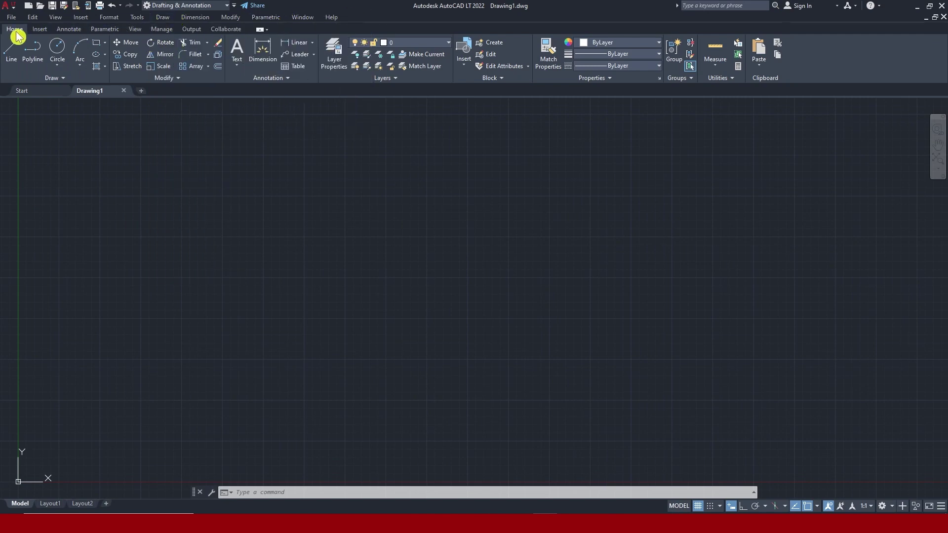
{"action": "left_click", "coordinate": [37, 31]}
{"action": "left_click", "coordinate": [74, 32]}
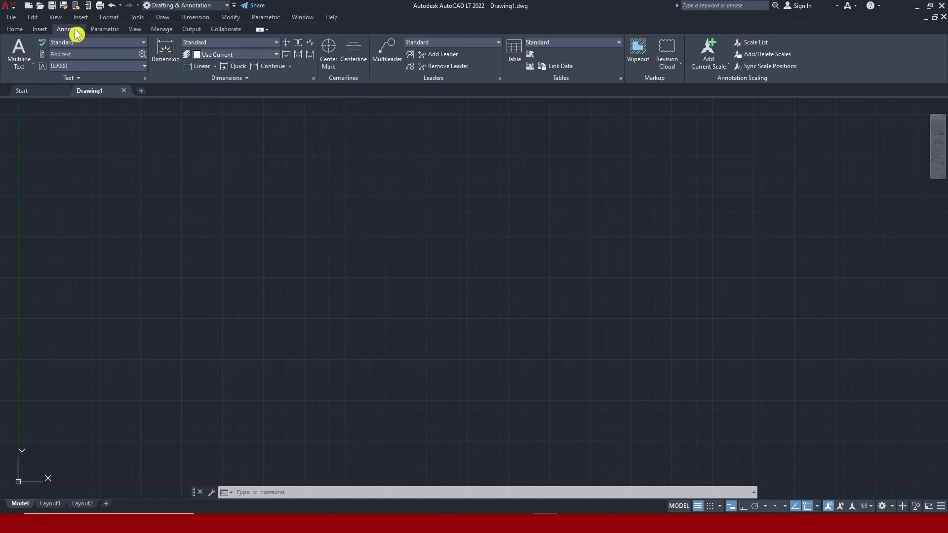
{"action": "left_click", "coordinate": [15, 30]}
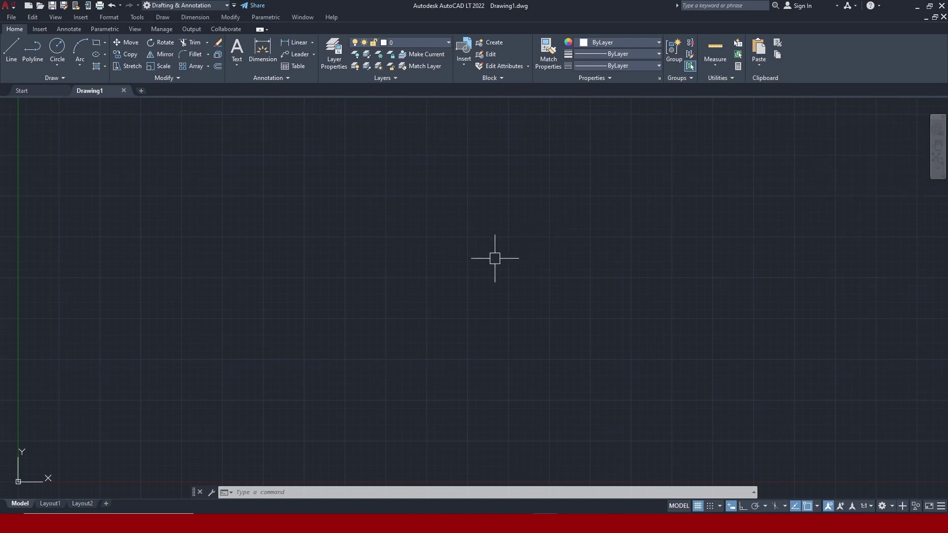
Zoom the empty view, cancel stray input and selections, and turn on Ortho mode
{"action": "scroll", "coordinate": [494, 257], "scroll_direction": "down", "scroll_amount": 5}
{"action": "scroll", "coordinate": [494, 252], "scroll_direction": "up", "scroll_amount": 2}
{"action": "scroll", "coordinate": [494, 252], "scroll_direction": "up", "scroll_amount": 3}
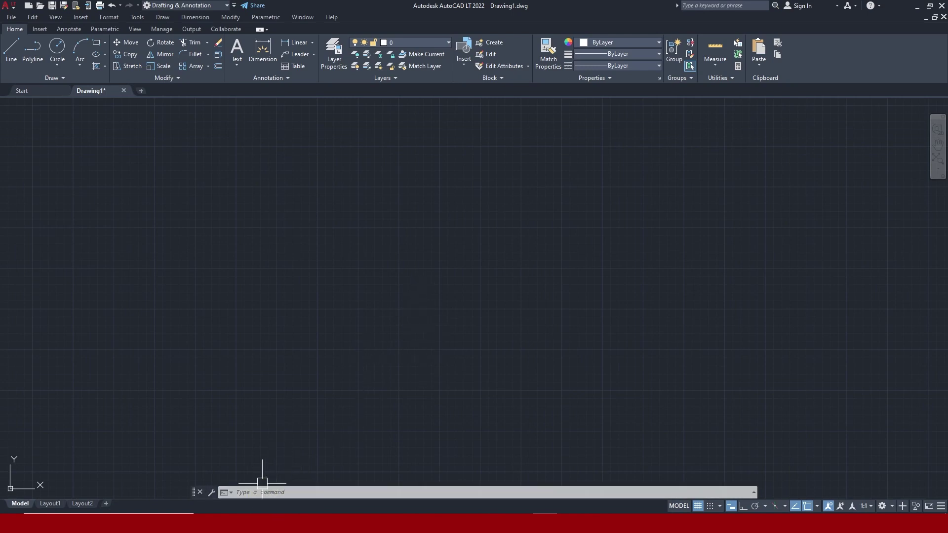
{"action": "type", "text": "u"}
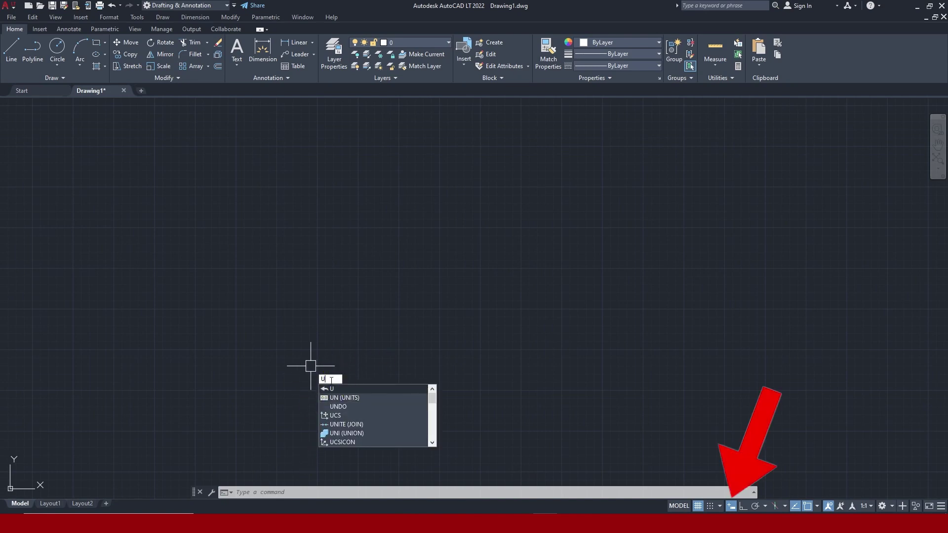
{"action": "key", "text": "Escape"}
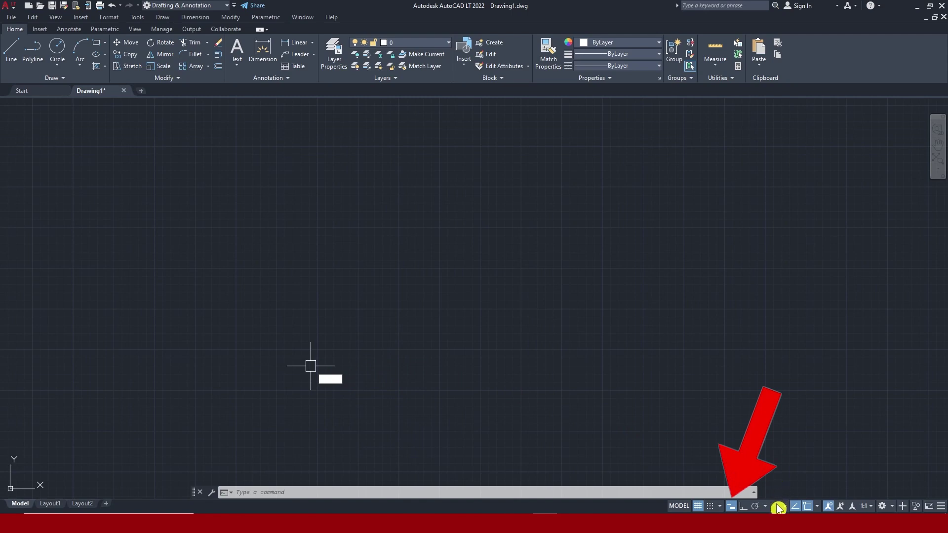
{"action": "left_click", "coordinate": [731, 505]}
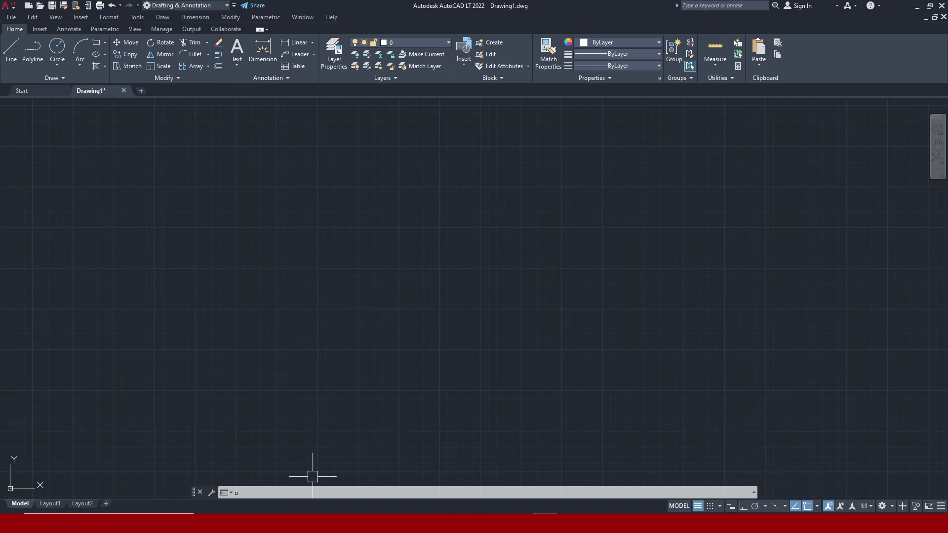
{"action": "type", "text": "u"}
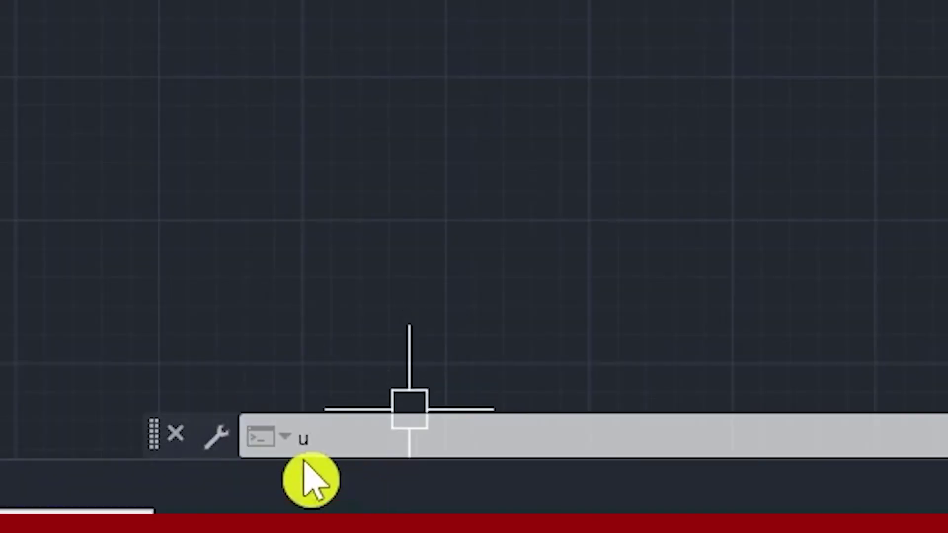
{"action": "key", "text": "Return"}
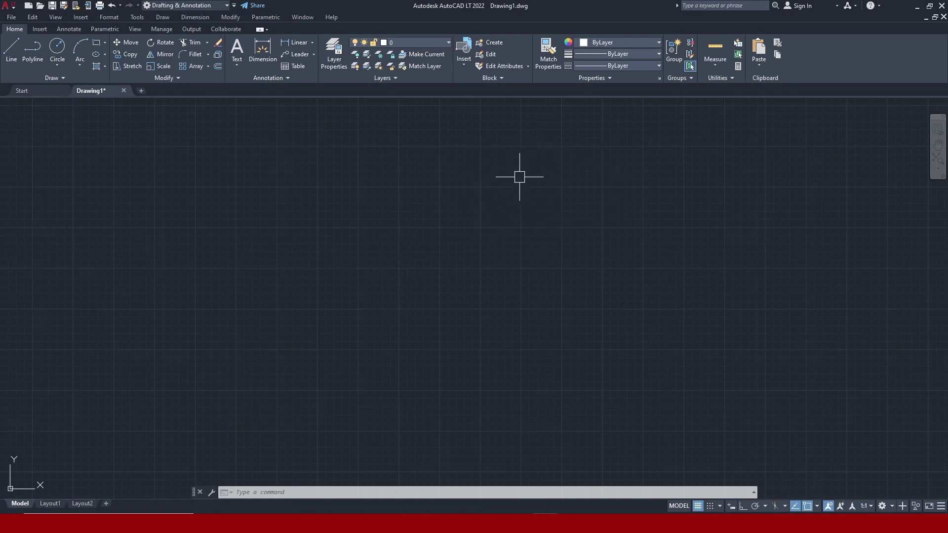
{"action": "left_click", "coordinate": [519, 175]}
{"action": "key", "text": "Escape"}
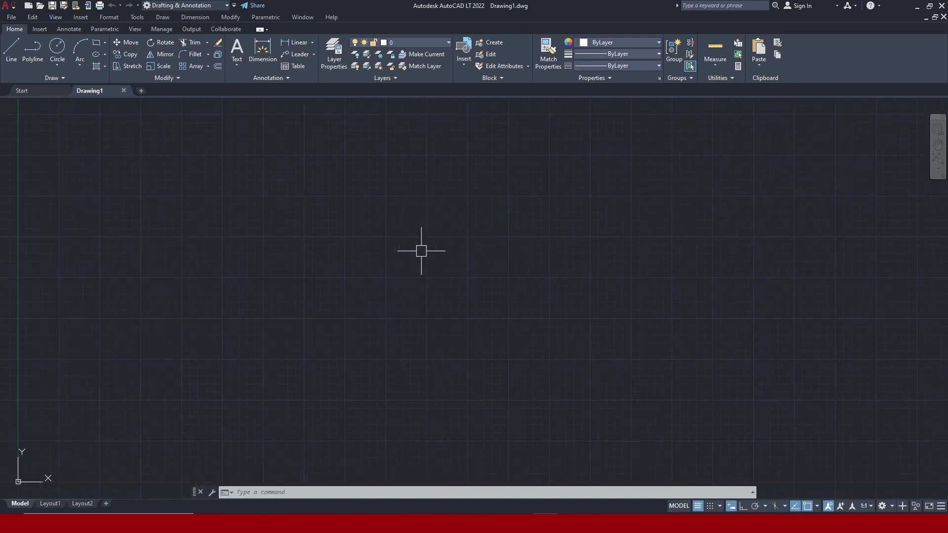
{"action": "type", "text": "U"}
{"action": "type", "text": "N"}
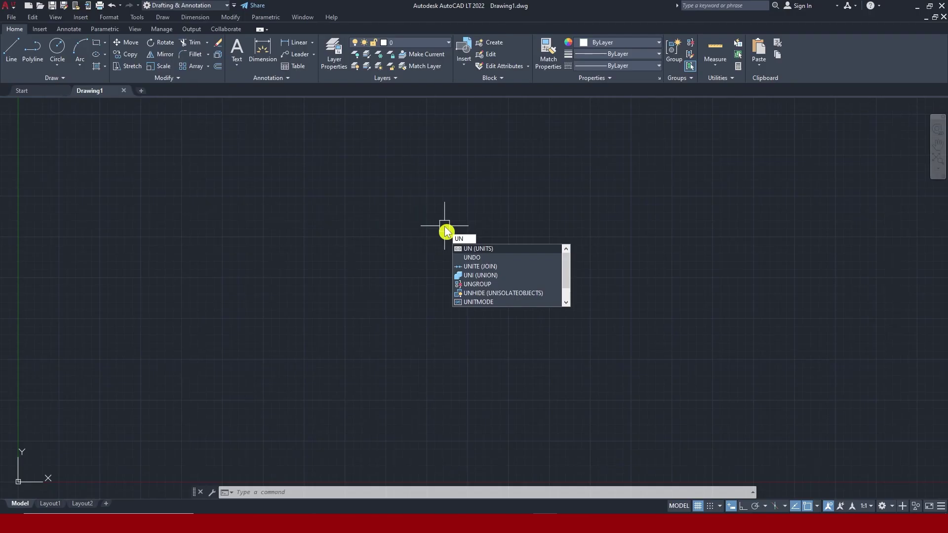
Set units to Architectural with 0'-0 1/4" precision and Inches insertion scale
{"action": "key", "text": "Return"}
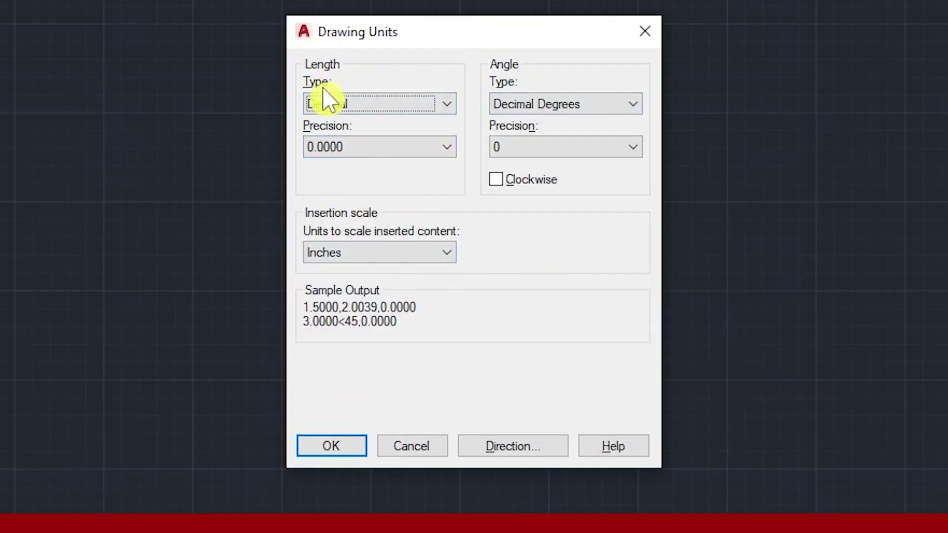
{"action": "left_click", "coordinate": [369, 106]}
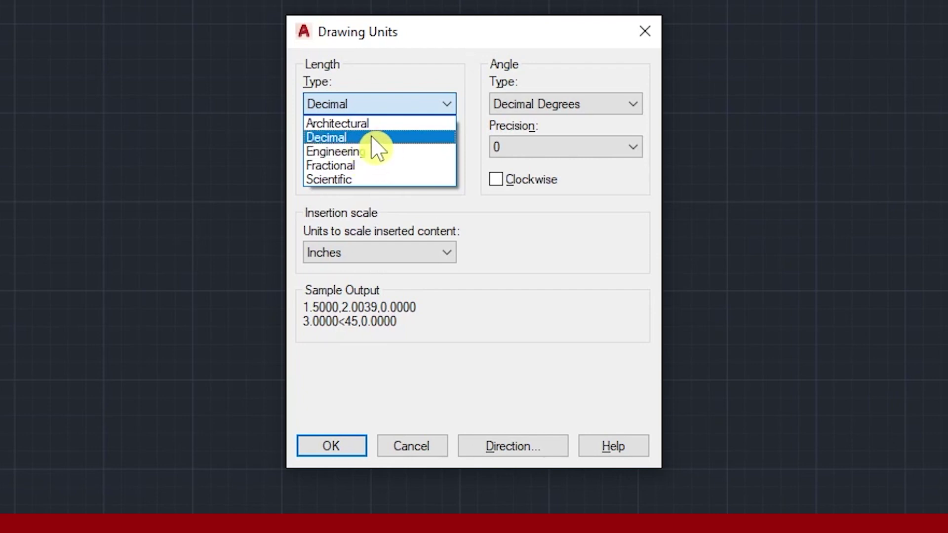
{"action": "left_click", "coordinate": [399, 123]}
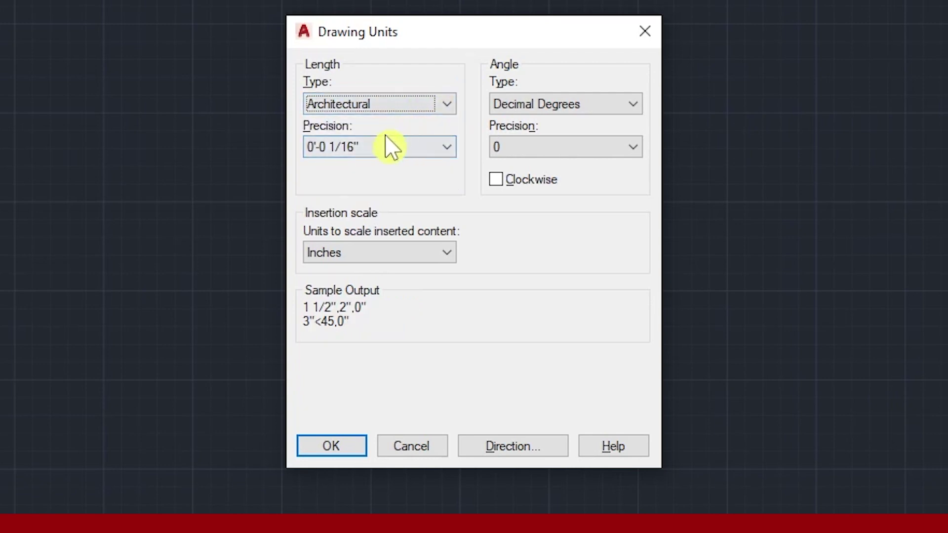
{"action": "left_click", "coordinate": [357, 147]}
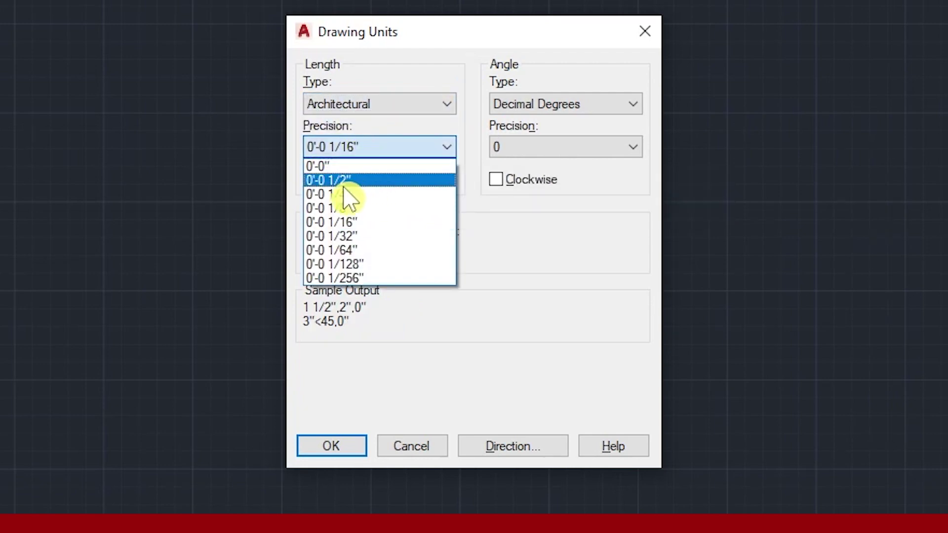
{"action": "left_click", "coordinate": [379, 195]}
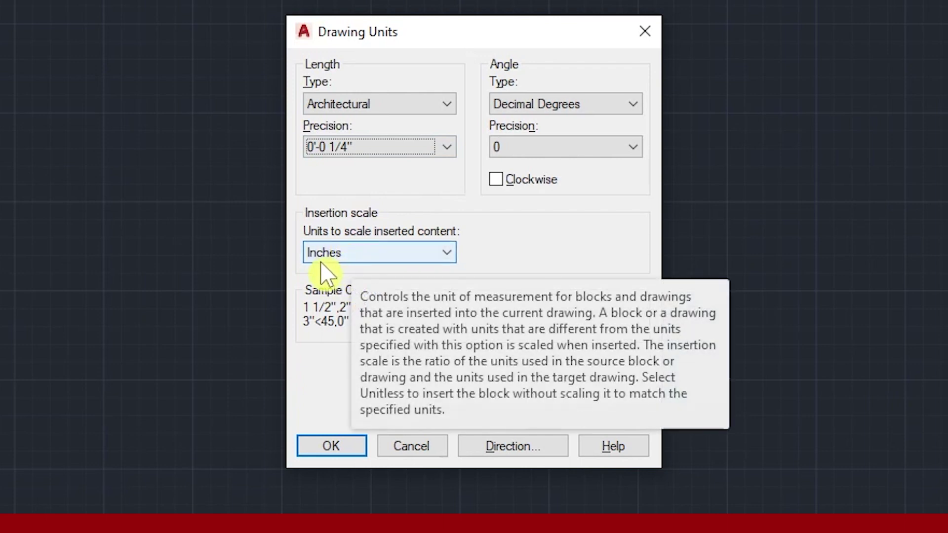
{"action": "left_click", "coordinate": [366, 246]}
{"action": "left_click", "coordinate": [347, 300]}
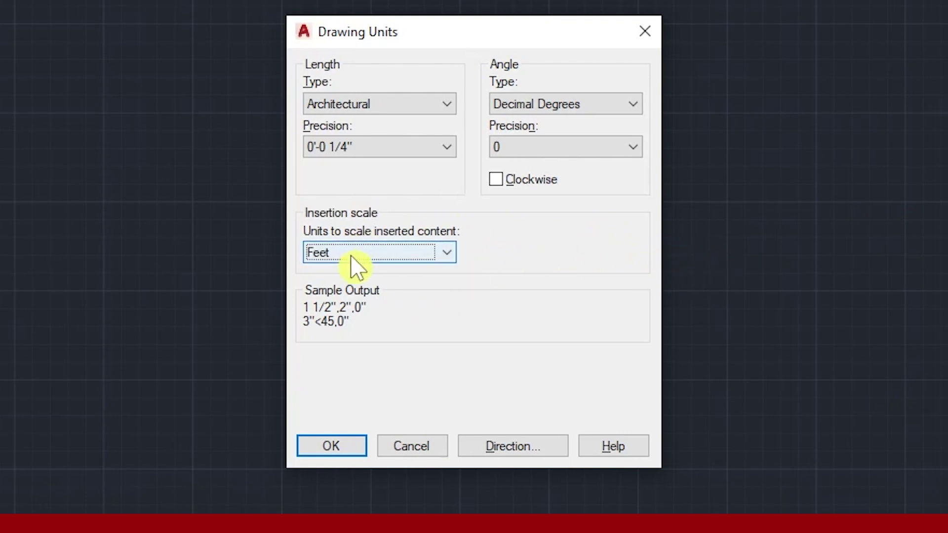
{"action": "left_click", "coordinate": [412, 252]}
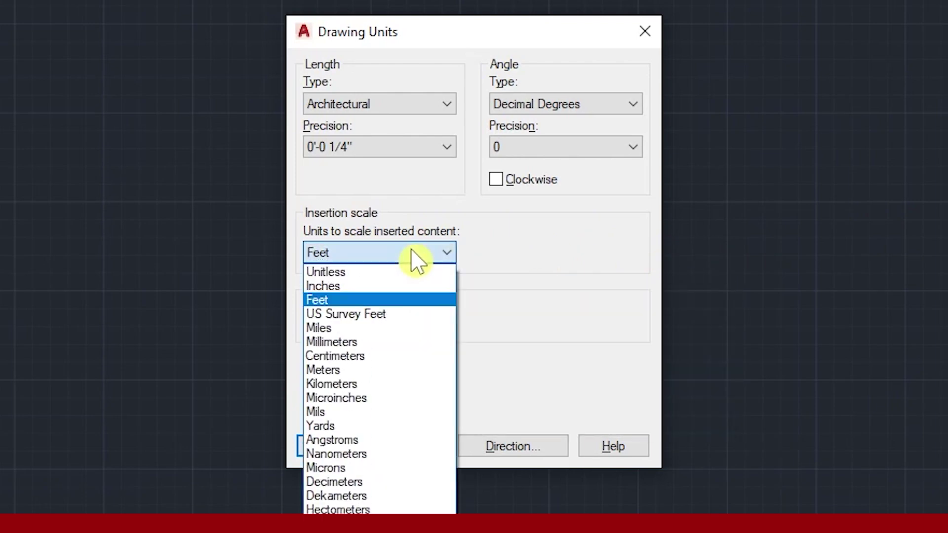
{"action": "left_click", "coordinate": [370, 286]}
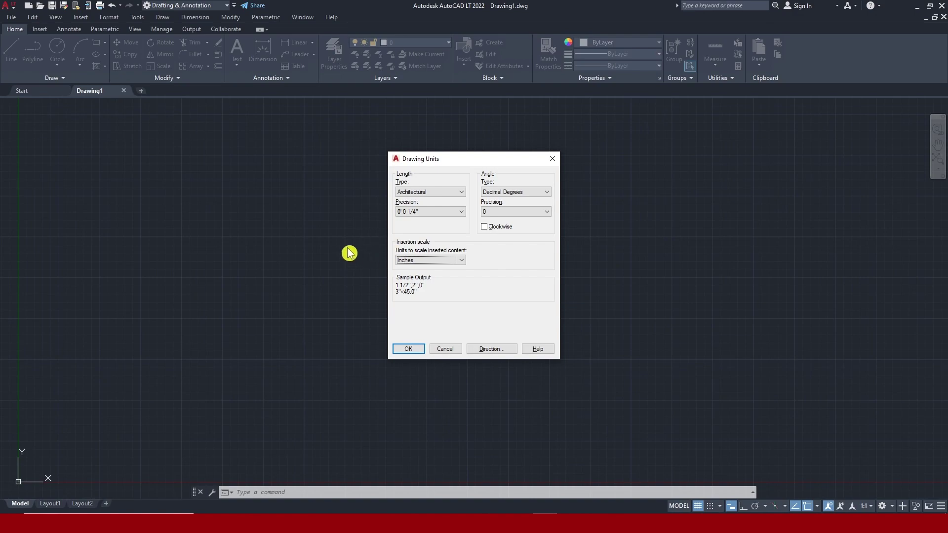
{"action": "scroll", "coordinate": [427, 262], "scroll_direction": "down", "scroll_amount": 1}
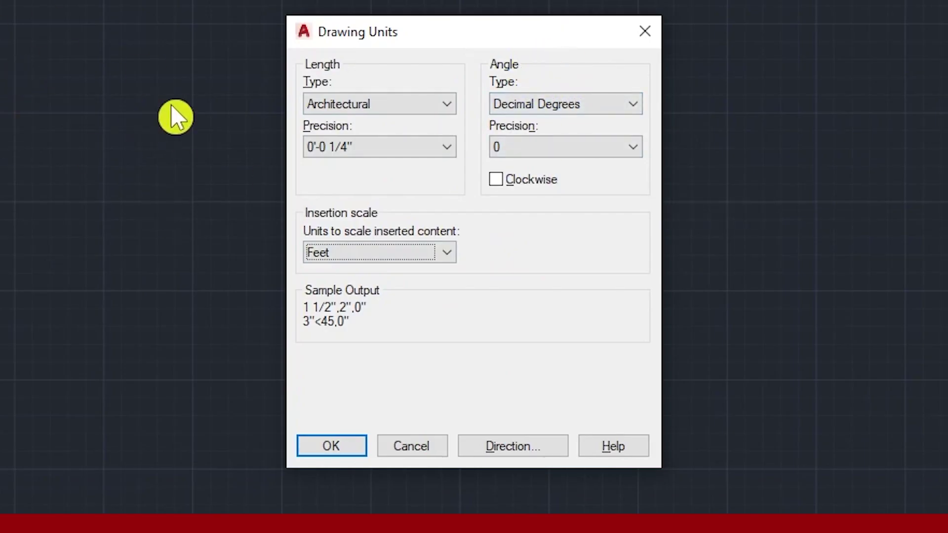
{"action": "left_click", "coordinate": [604, 106]}
{"action": "left_click", "coordinate": [602, 110]}
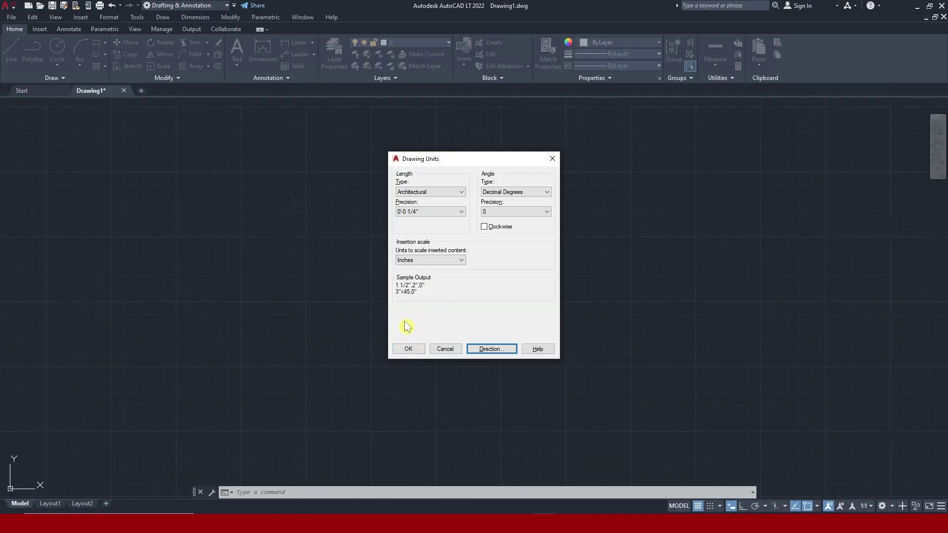
{"action": "left_click", "coordinate": [416, 352]}
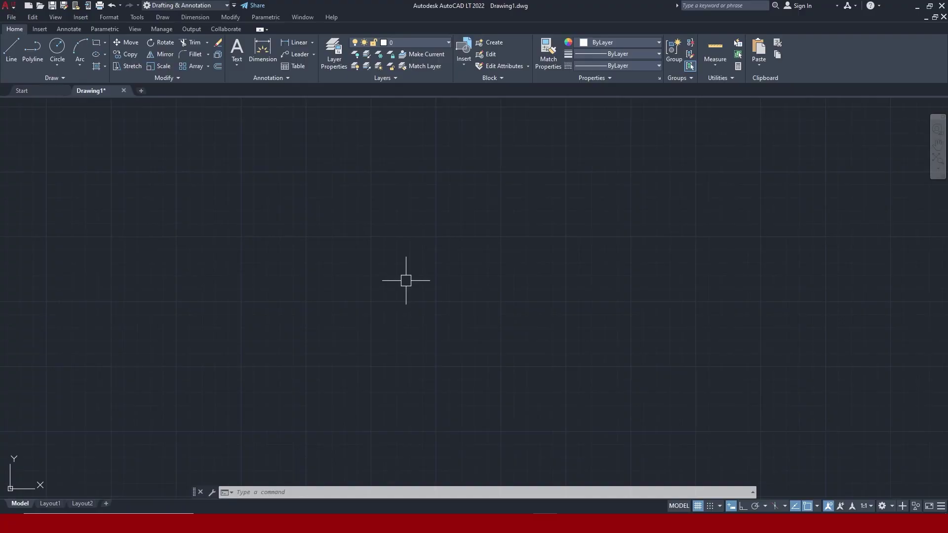
{"action": "type", "text": "LIM"}
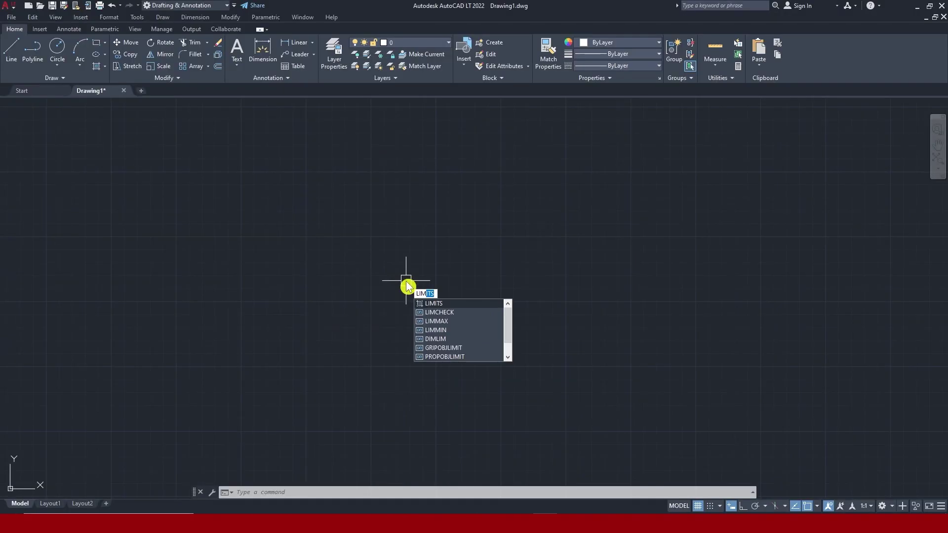
Run LIMITS and set the lower-left corner of model space to 0,0
{"action": "key", "text": "Return"}
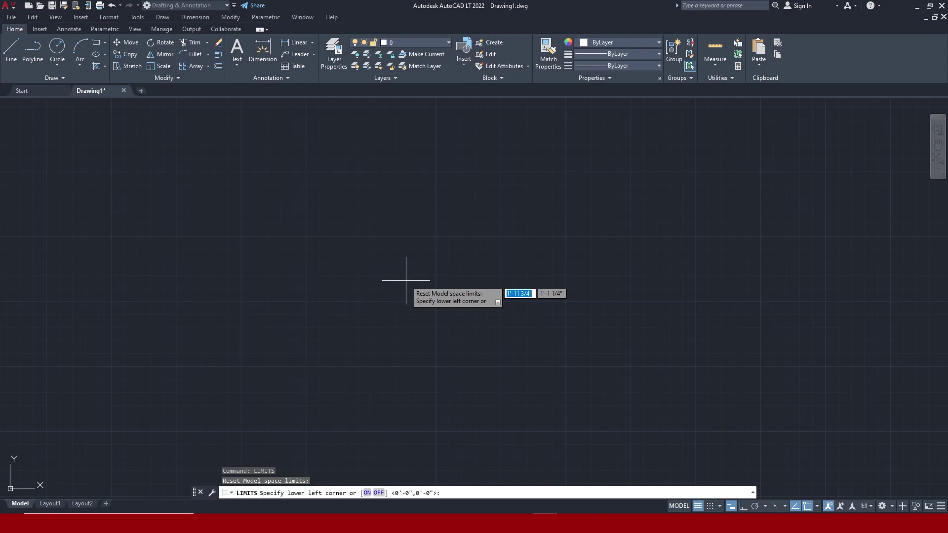
{"action": "type", "text": "0"}
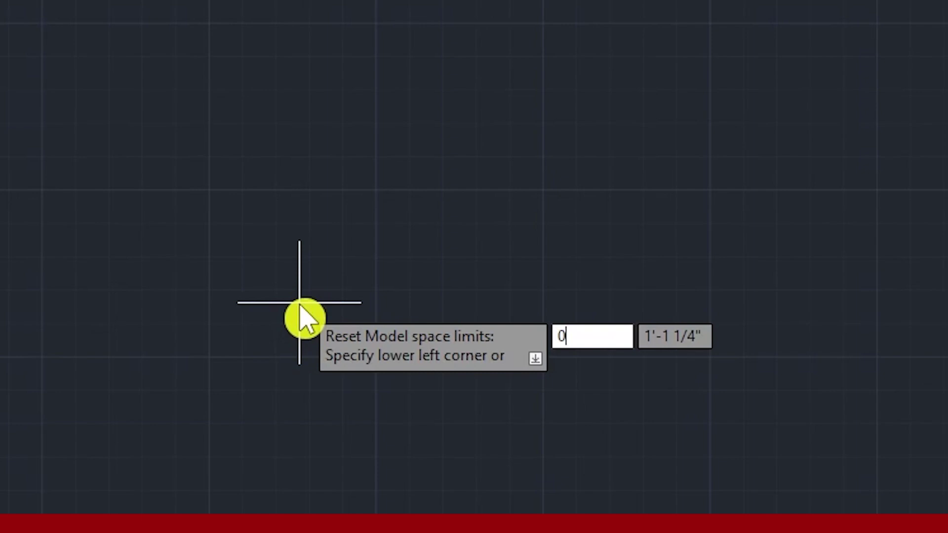
{"action": "key", "text": "Tab"}
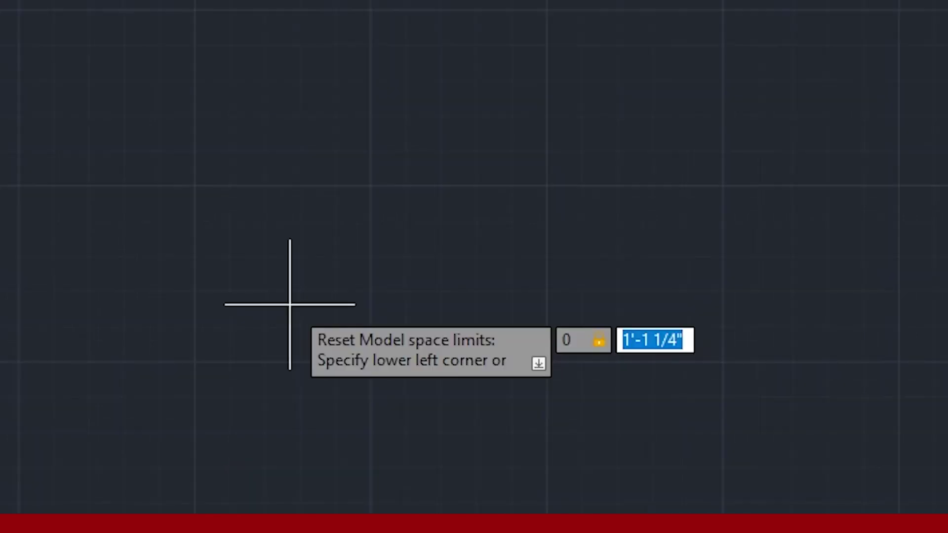
{"action": "type", "text": "0"}
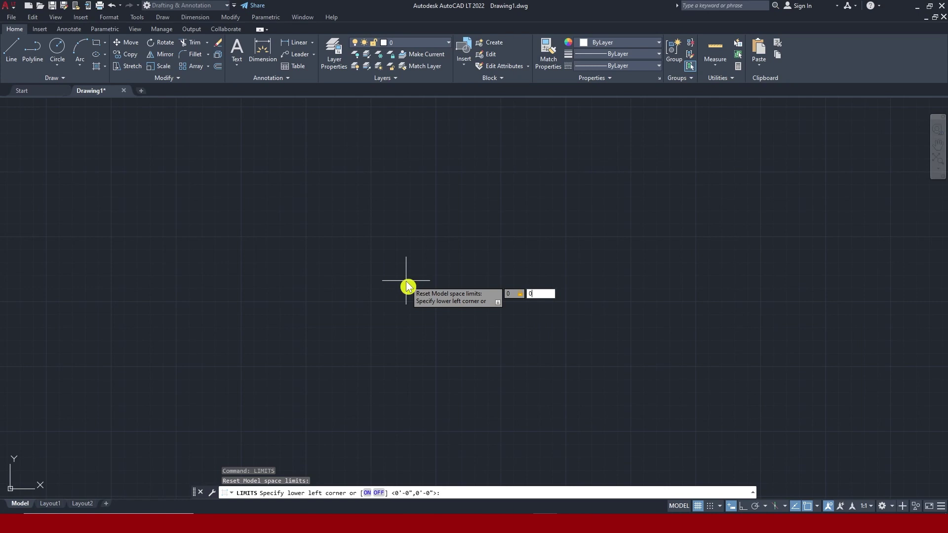
{"action": "key", "text": "Return"}
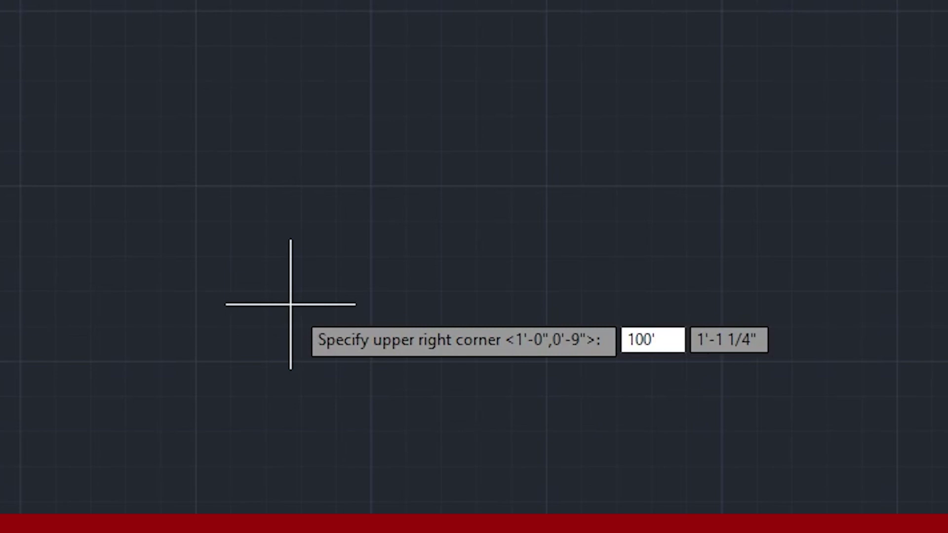
Enter 100',100' as the upper-right limits corner to finish LIMITS
{"action": "key", "text": "Tab"}
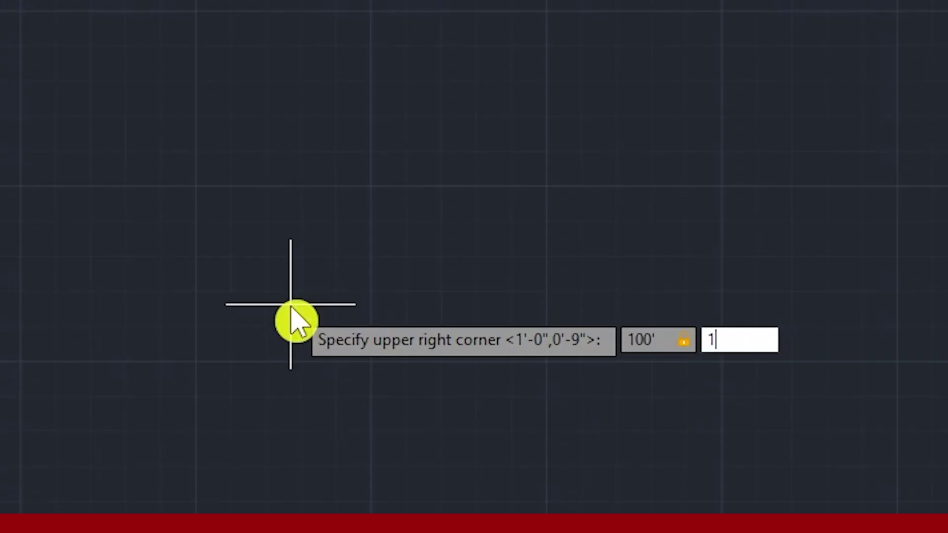
{"action": "type", "text": "00"}
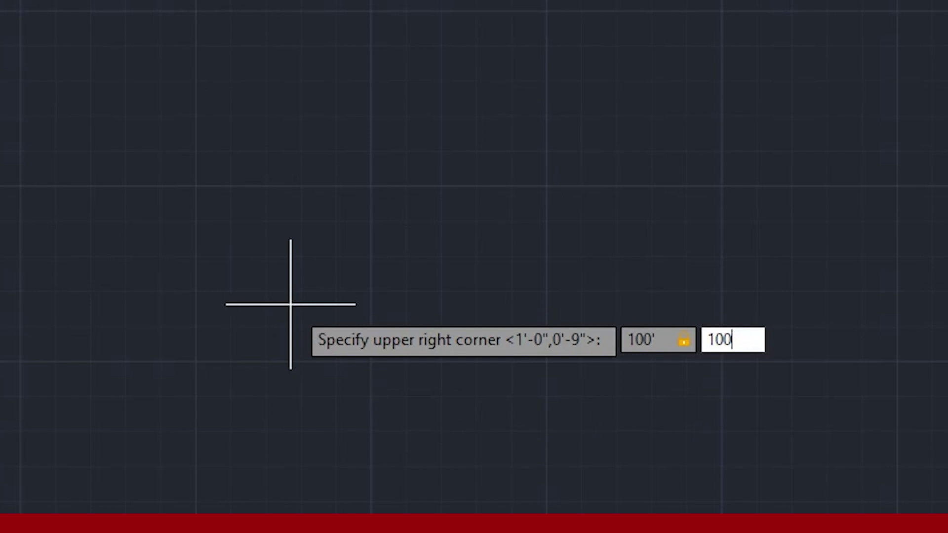
{"action": "key", "text": "Return"}
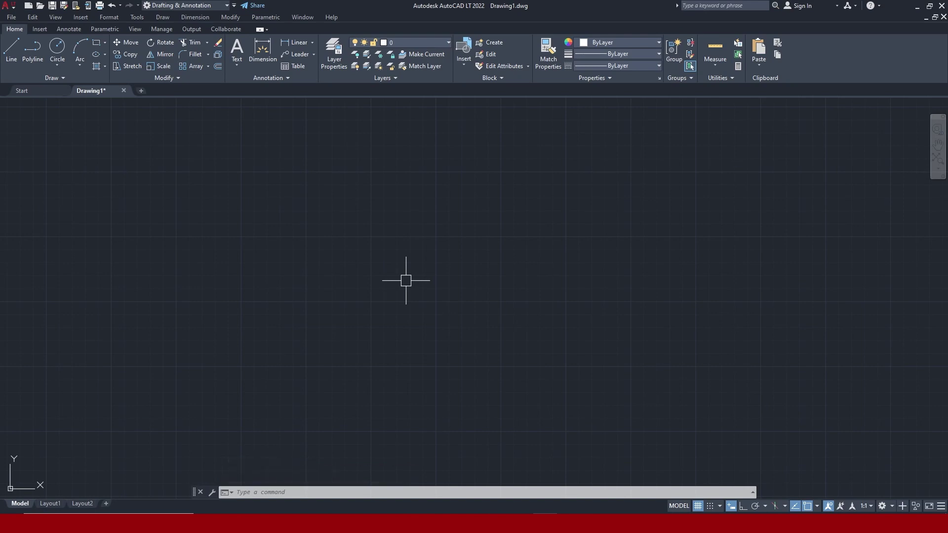
Run the Z (Zoom) command to fit the view to the 0,0 to 100',100' limits
{"action": "type", "text": "z"}
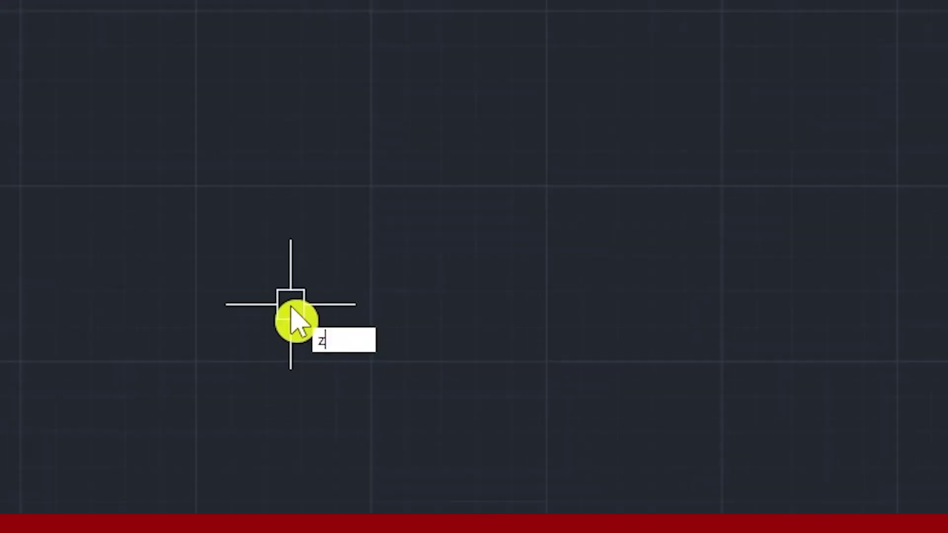
{"action": "key", "text": "Return"}
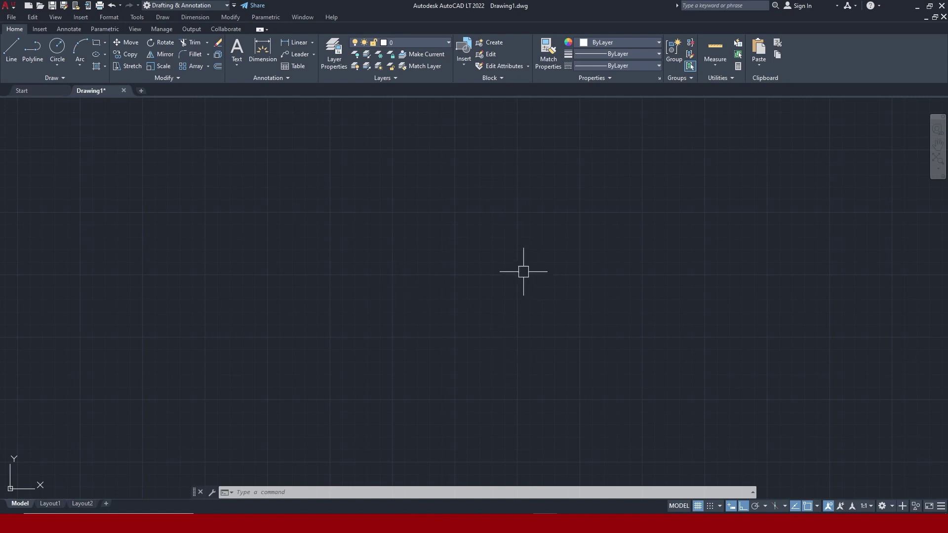
Toggle the grid off and back on, then turn on Object Snap Tracking
{"action": "left_click", "coordinate": [698, 505]}
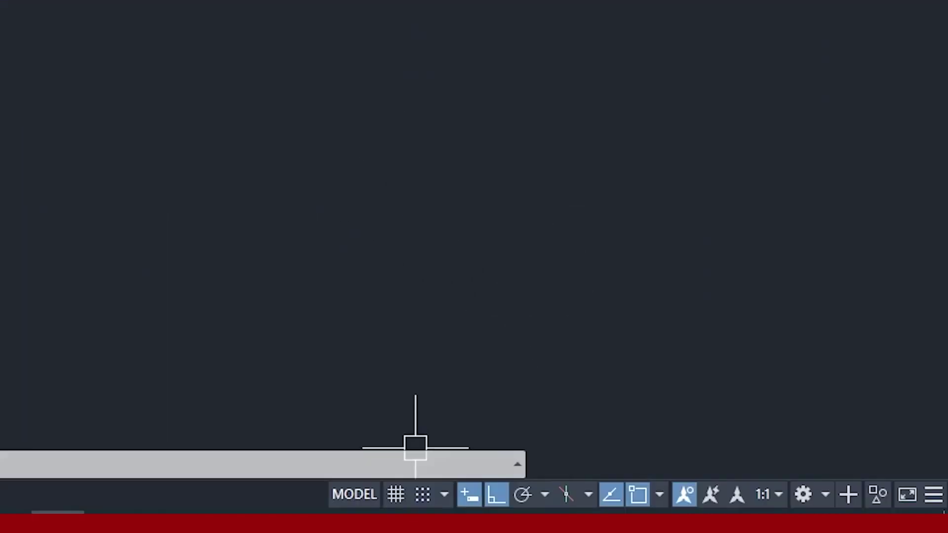
{"action": "left_click", "coordinate": [698, 505]}
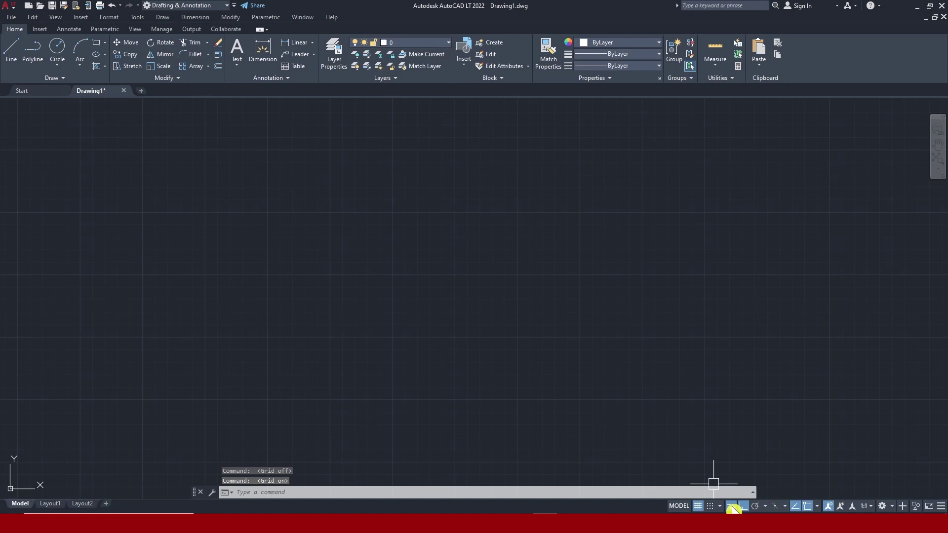
{"action": "left_click", "coordinate": [799, 506]}
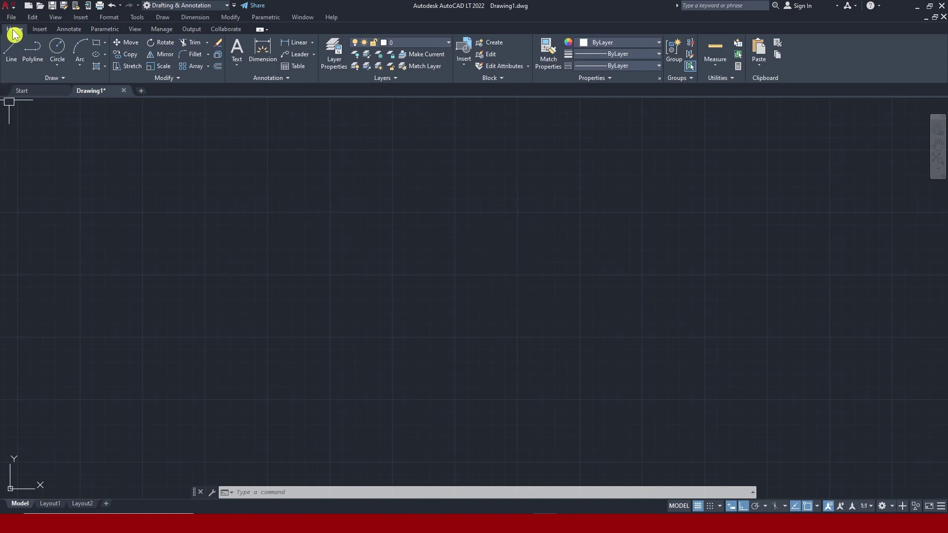
Draw a horizontal line about 119'-4" long rightward from mid-drawing
{"action": "left_click", "coordinate": [10, 50]}
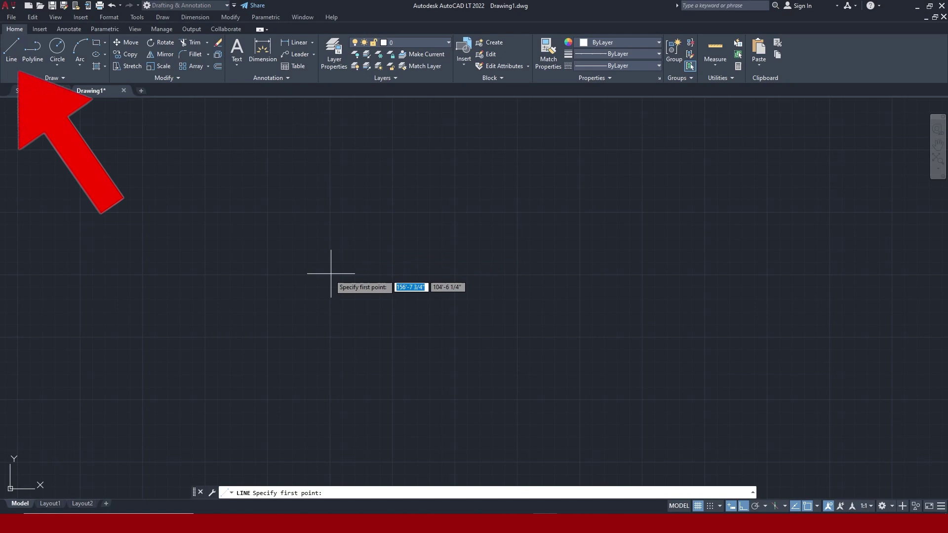
{"action": "left_click", "coordinate": [308, 256]}
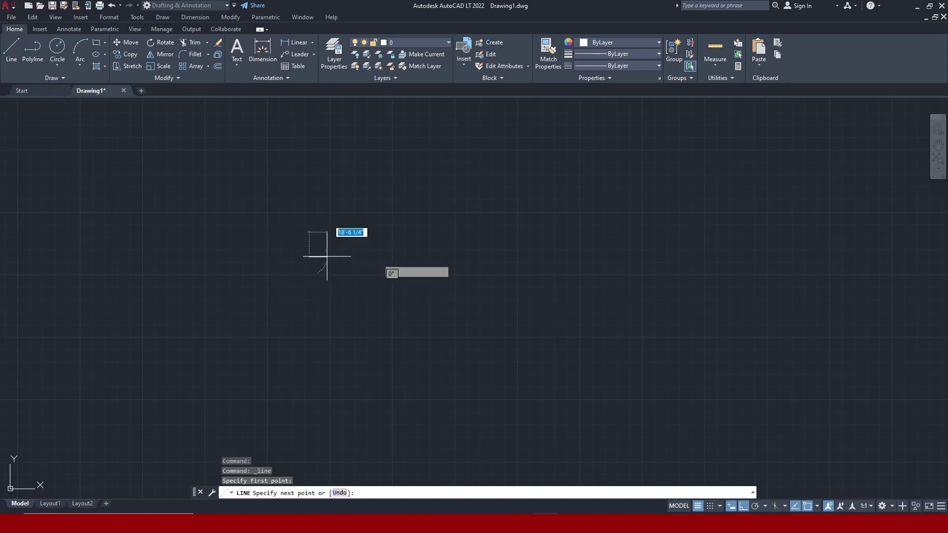
{"action": "left_click", "coordinate": [595, 267]}
{"action": "key", "text": "Return"}
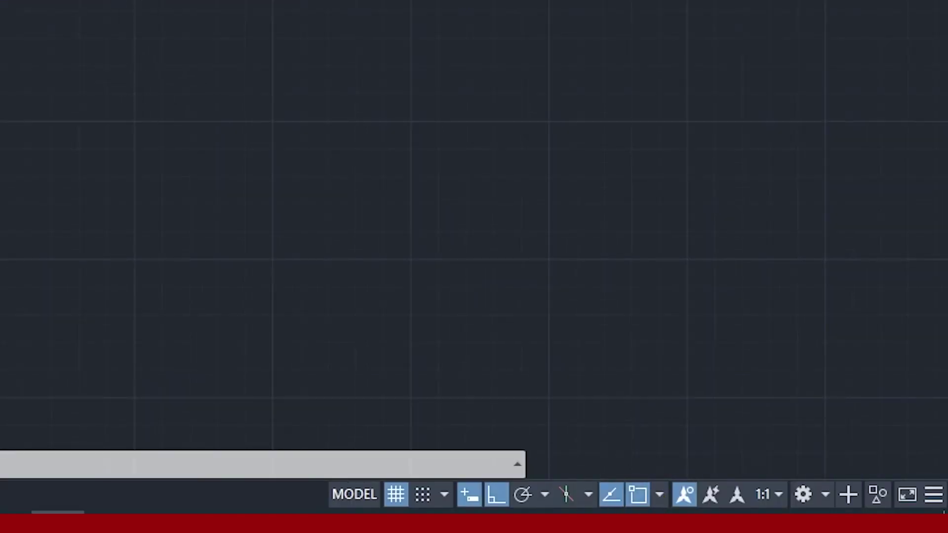
{"action": "type", "text": "l"}
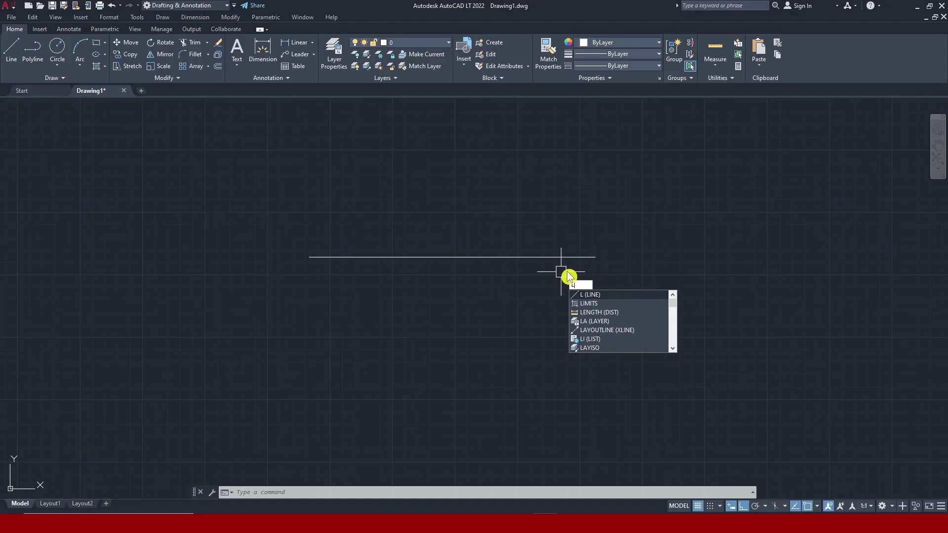
{"action": "key", "text": "Return"}
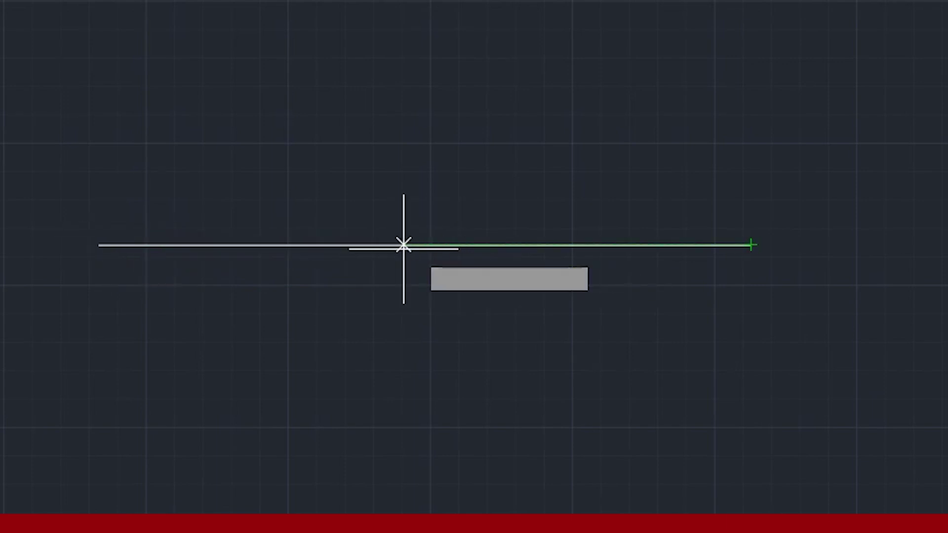
{"action": "key", "text": "Escape"}
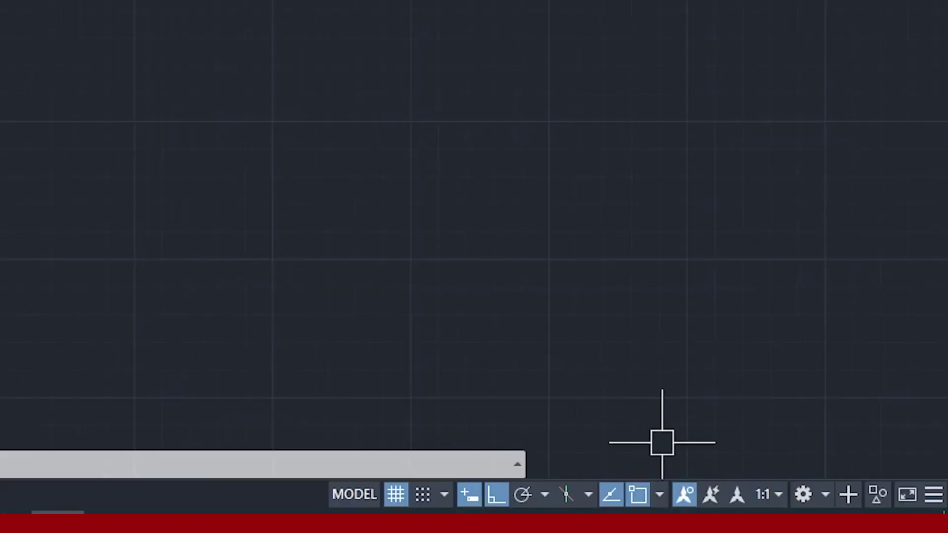
Enable Midpoint object snap and start a new LINE command
{"action": "left_click", "coordinate": [660, 494]}
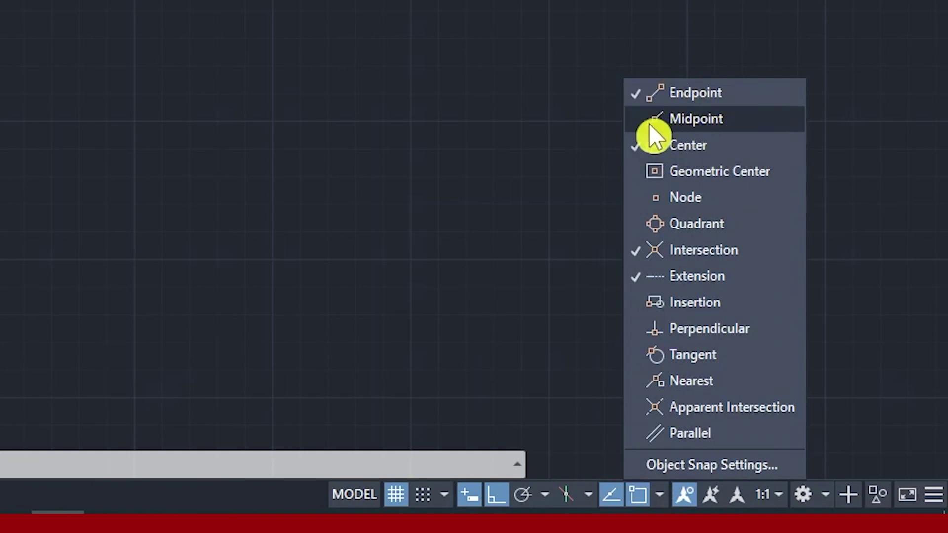
{"action": "left_click", "coordinate": [635, 118]}
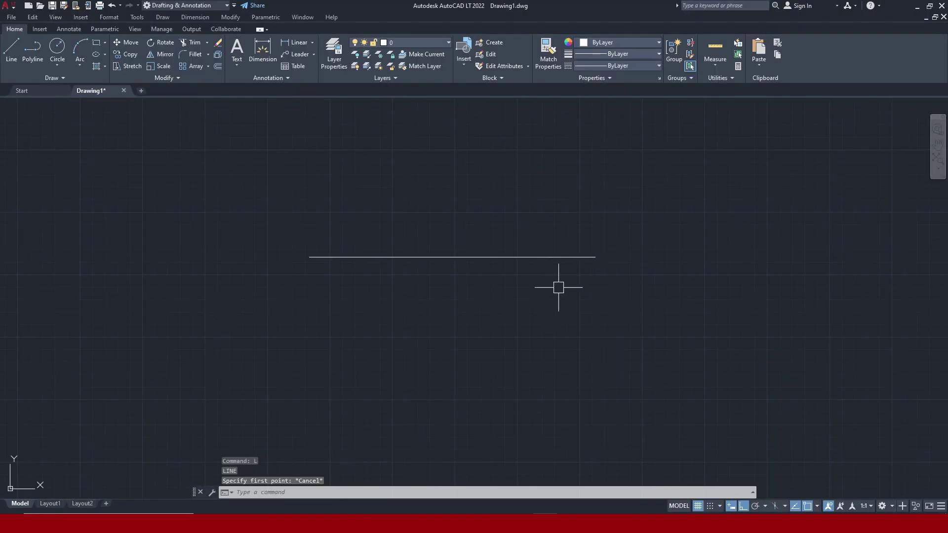
{"action": "type", "text": "l"}
{"action": "key", "text": "Return"}
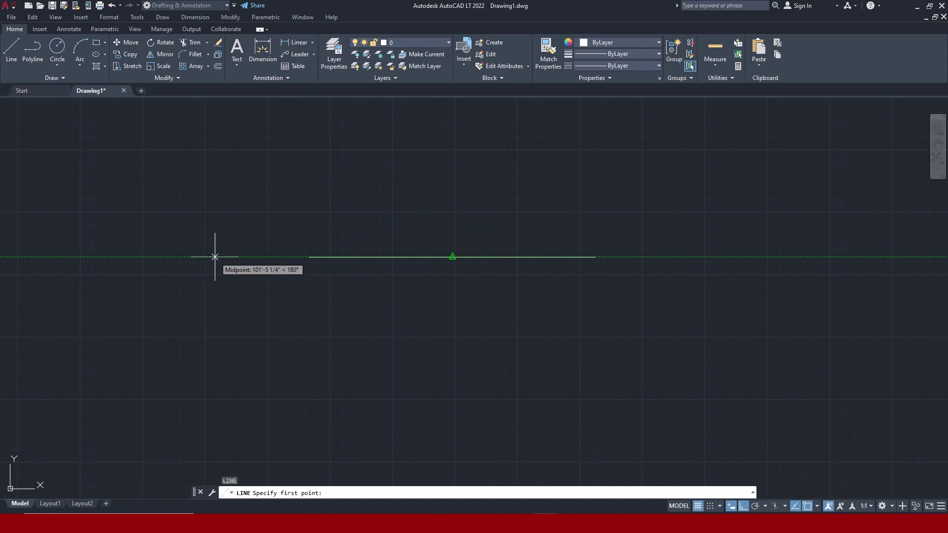
Draw a vertical line up from the midpoint, then erase both lines
{"action": "left_click", "coordinate": [452, 257]}
{"action": "left_click", "coordinate": [452, 145]}
{"action": "key", "text": "Escape"}
{"action": "left_click_drag", "start_coordinate": [519, 186], "coordinate": [385, 296]}
{"action": "key", "text": "Delete"}
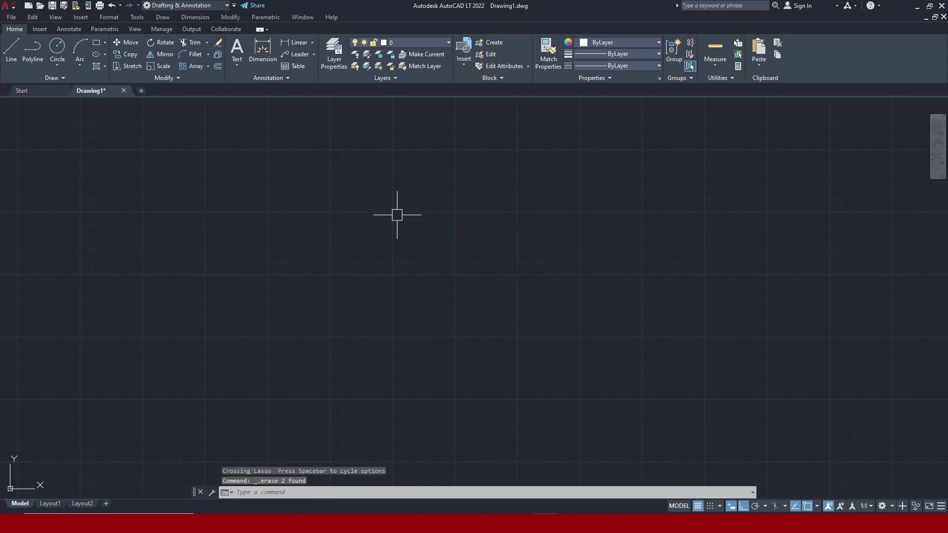
Draw a circle by picking its centre and radius
{"action": "left_click", "coordinate": [57, 50]}
{"action": "left_click", "coordinate": [371, 227]}
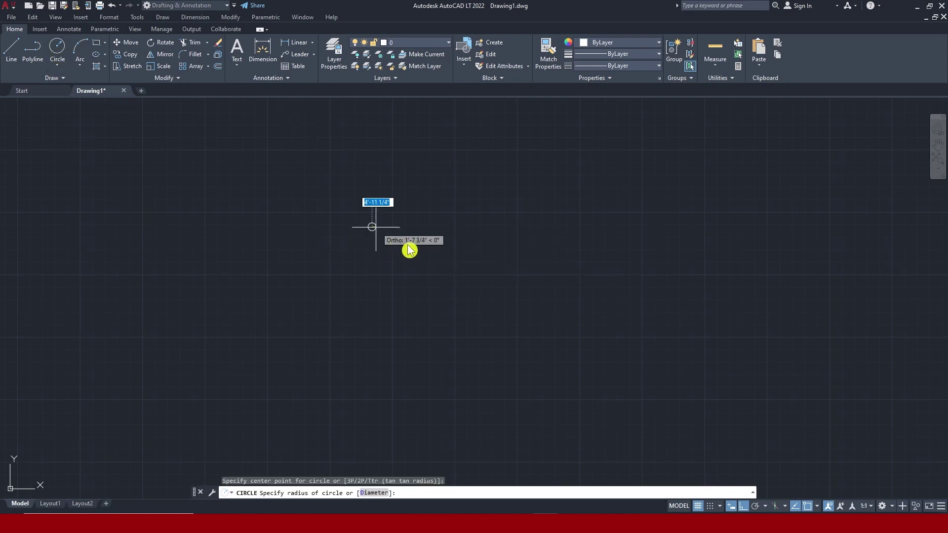
{"action": "left_click", "coordinate": [442, 266]}
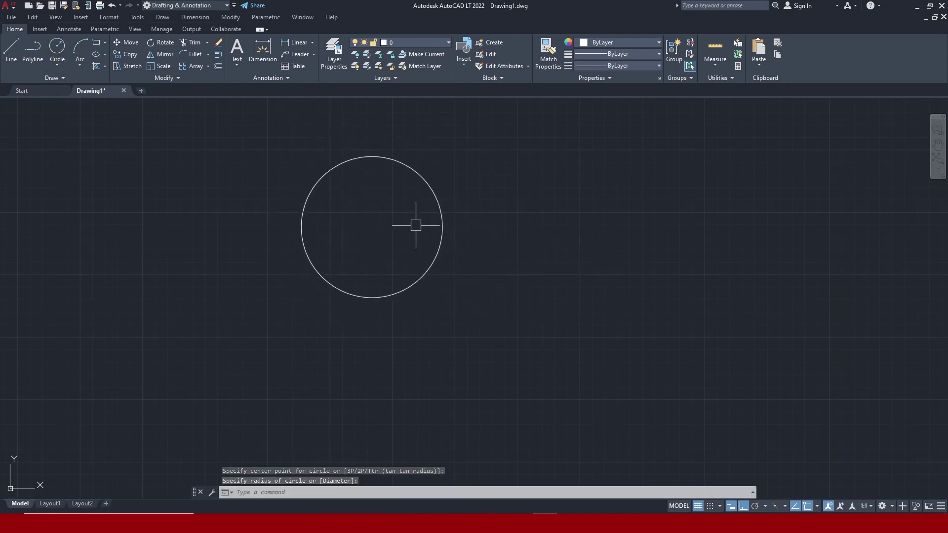
{"action": "type", "text": "l"}
{"action": "key", "text": "Return"}
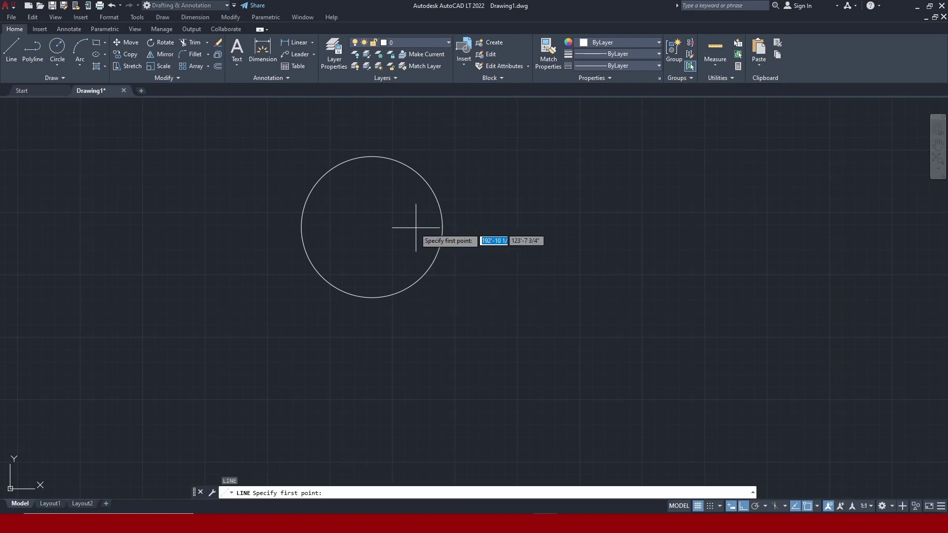
{"action": "left_click", "coordinate": [462, 209]}
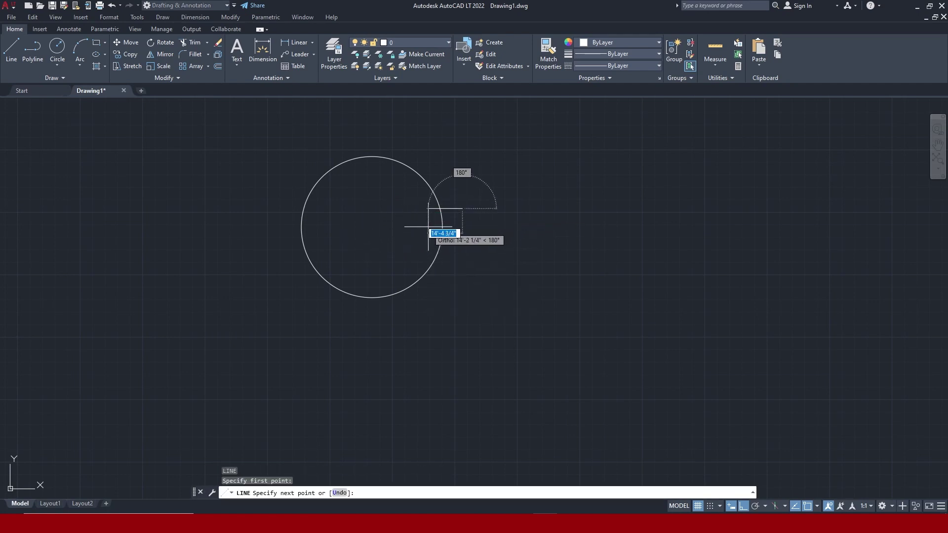
{"action": "key", "text": "Escape"}
{"action": "key", "text": "Return"}
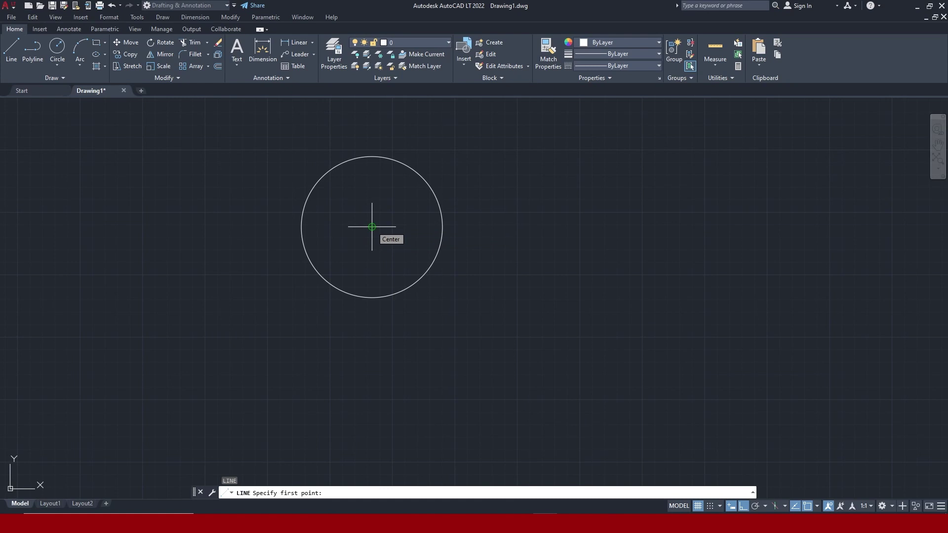
Draw a horizontal line from the circle's centre out past its right edge
{"action": "left_click", "coordinate": [371, 227]}
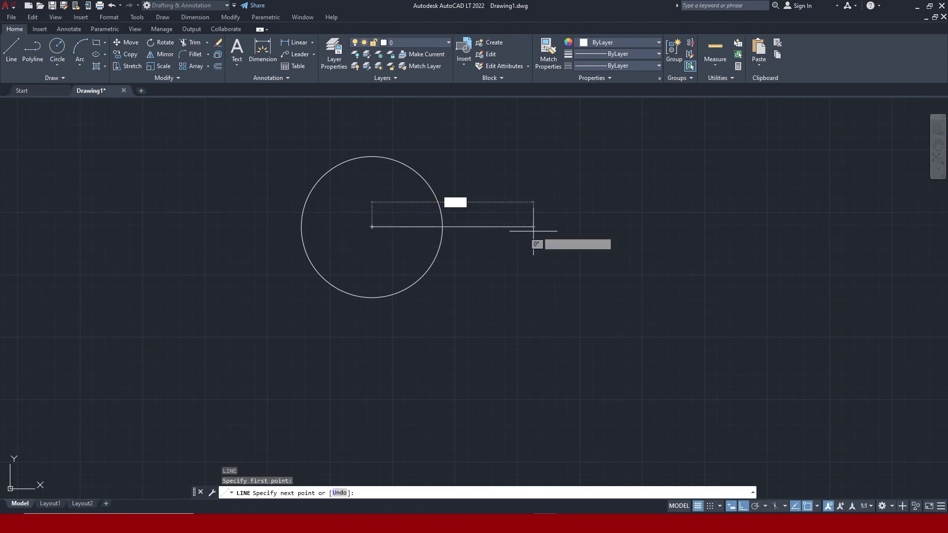
{"action": "left_click", "coordinate": [585, 236]}
{"action": "key", "text": "Return"}
{"action": "key", "text": "Return"}
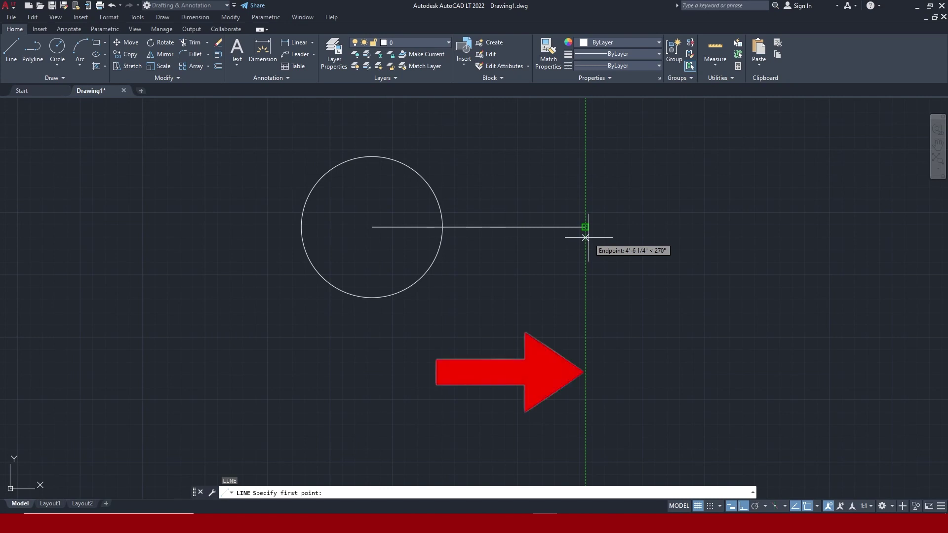
{"action": "left_click", "coordinate": [585, 237]}
{"action": "key", "text": "Escape"}
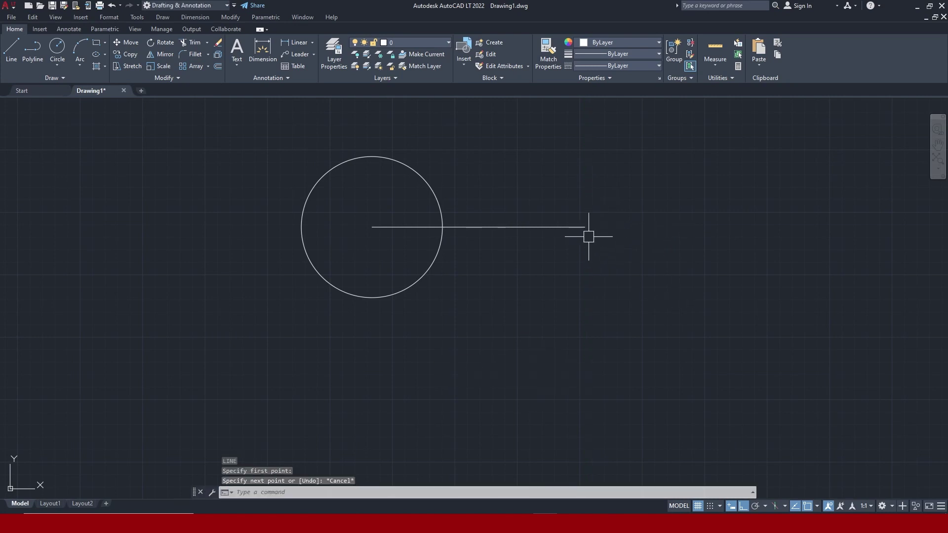
{"action": "key", "text": "Return"}
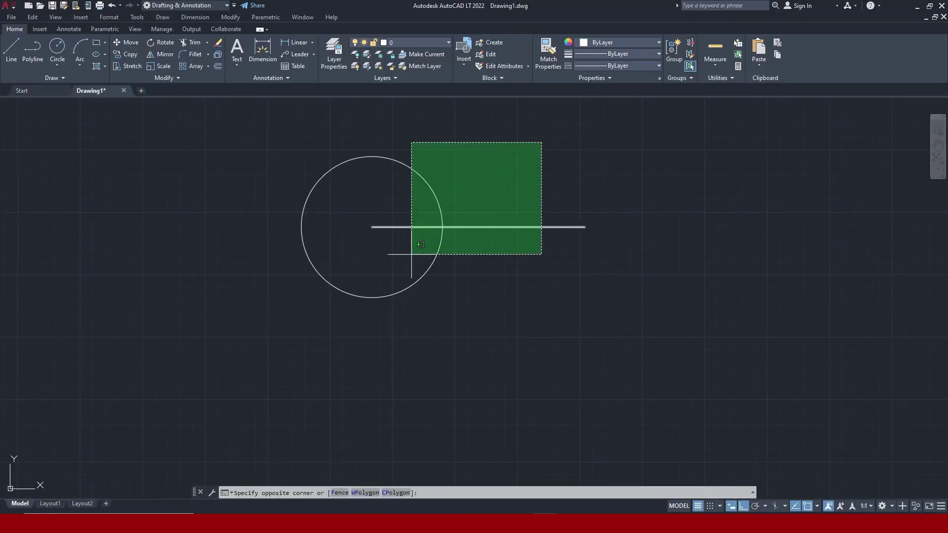
Erase the circle and line, then draw four connected ortho line segments
{"action": "left_click_drag", "start_coordinate": [427, 157], "coordinate": [339, 305]}
{"action": "key", "text": "Delete"}
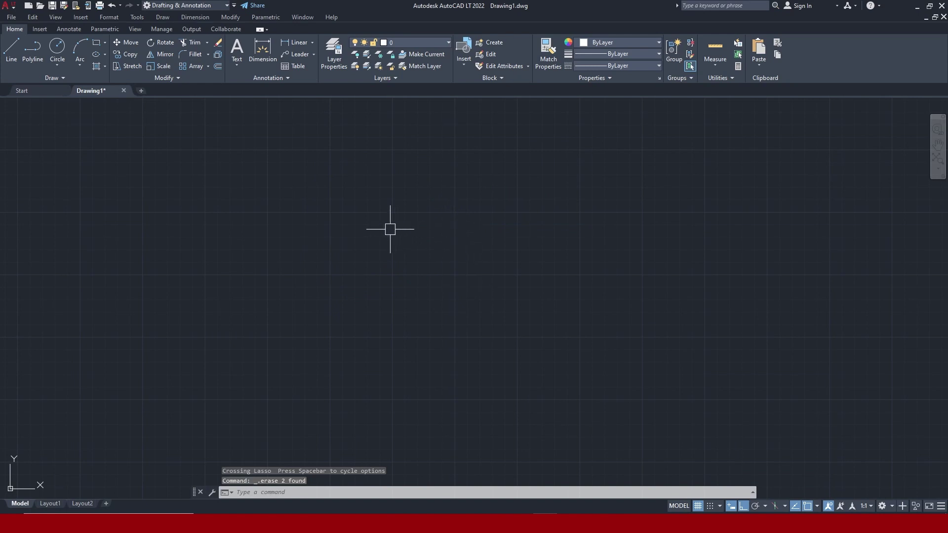
{"action": "type", "text": "l"}
{"action": "key", "text": "Return"}
{"action": "left_click", "coordinate": [311, 246]}
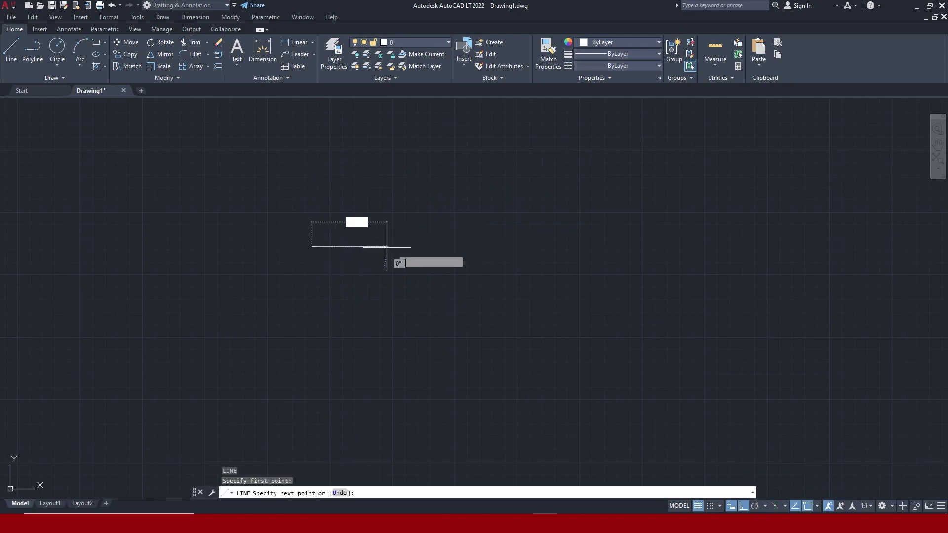
{"action": "left_click", "coordinate": [686, 203]}
{"action": "left_click", "coordinate": [686, 141]}
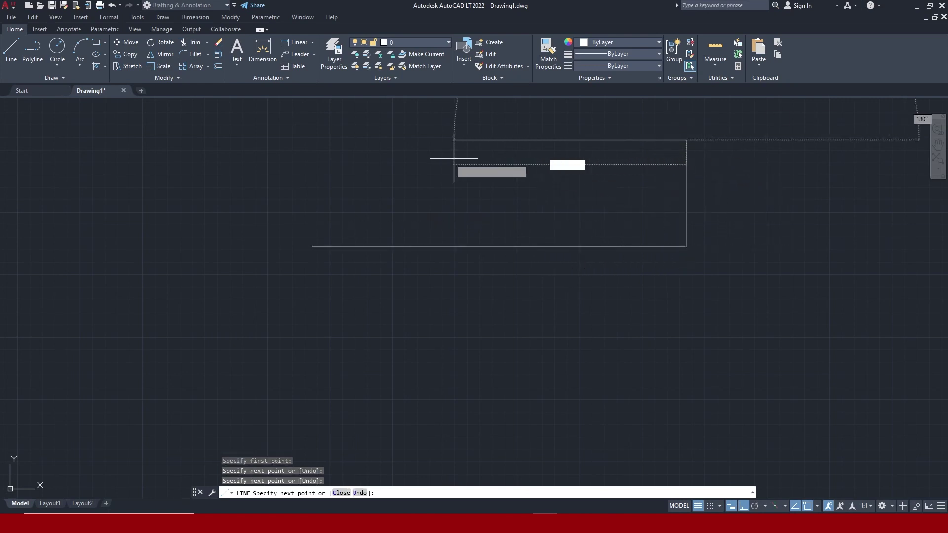
{"action": "left_click", "coordinate": [447, 140]}
{"action": "left_click", "coordinate": [447, 334]}
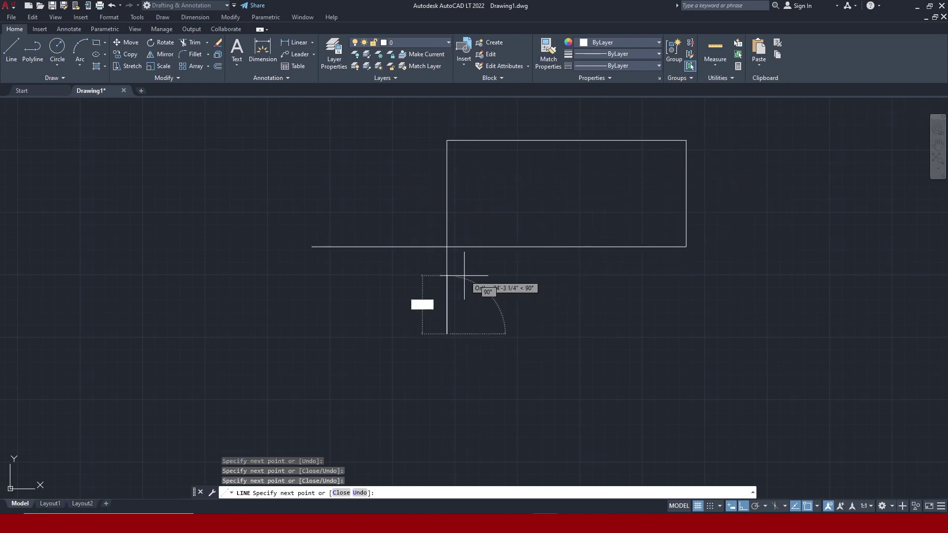
{"action": "key", "text": "Escape"}
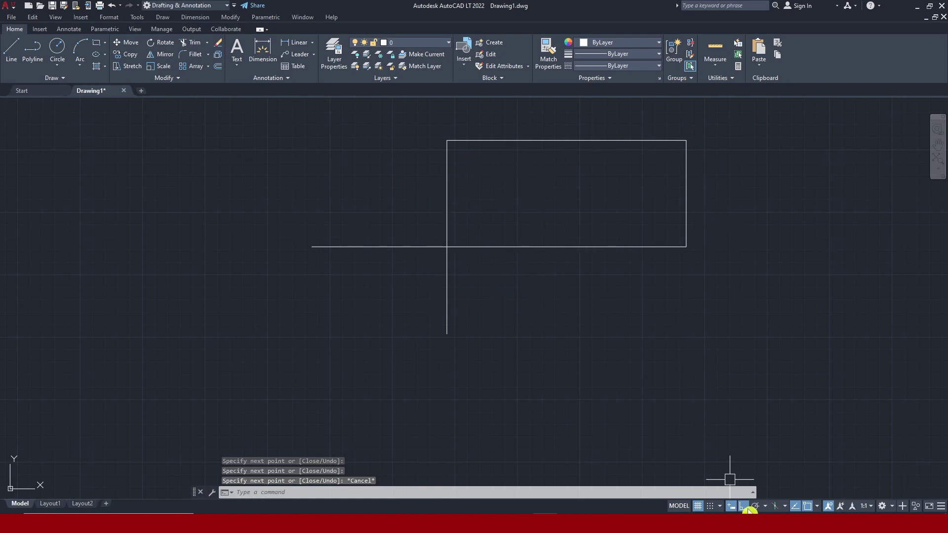
Select the ortho segments for erasing and turn Ortho off
{"action": "left_click_drag", "start_coordinate": [362, 150], "coordinate": [462, 195]}
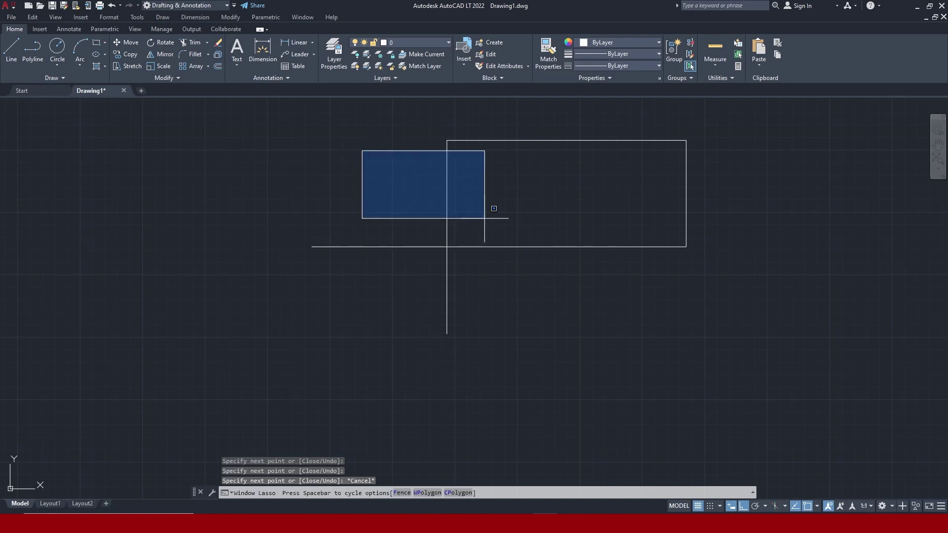
{"action": "left_click", "coordinate": [572, 170]}
{"action": "left_click", "coordinate": [327, 332]}
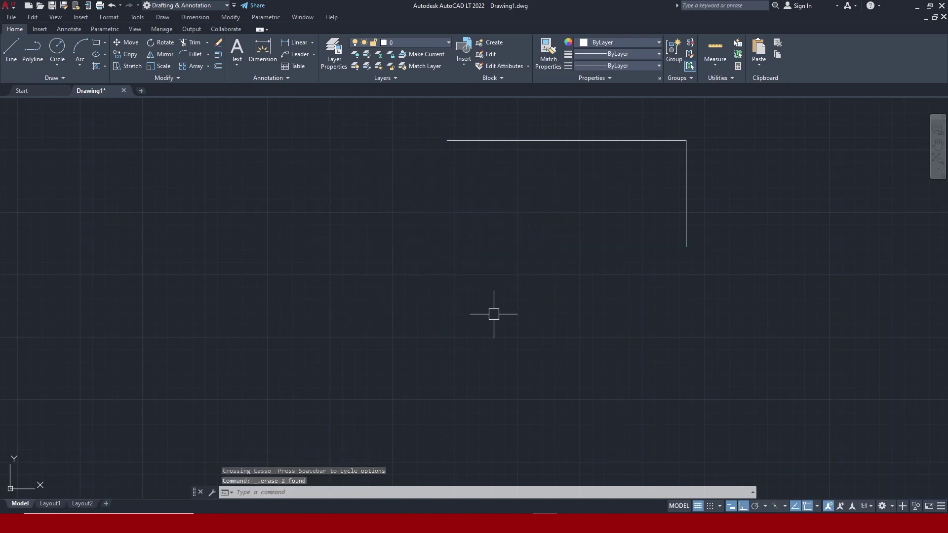
{"action": "left_click", "coordinate": [503, 496]}
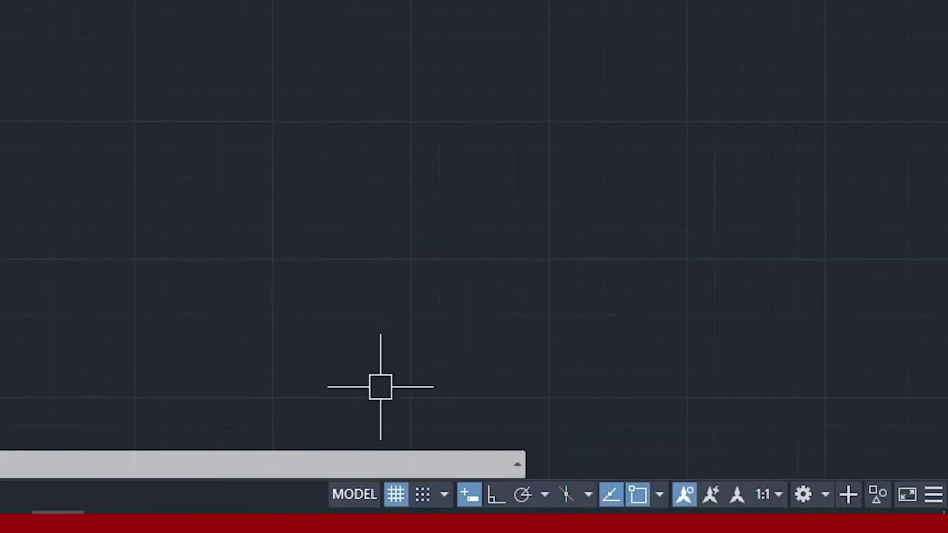
Draw a slightly sloped free-angle line, then erase it
{"action": "type", "text": "l"}
{"action": "key", "text": "Return"}
{"action": "left_click", "coordinate": [357, 210]}
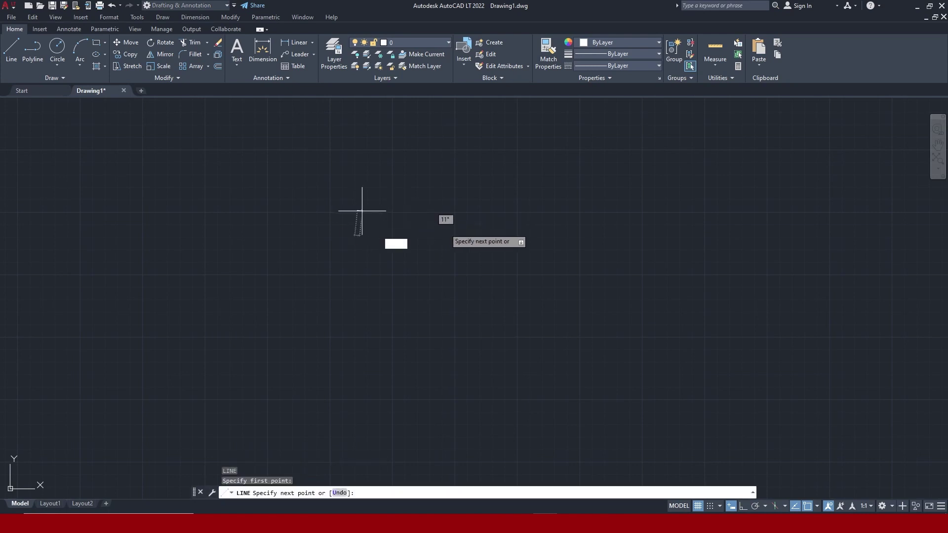
{"action": "left_click", "coordinate": [704, 218]}
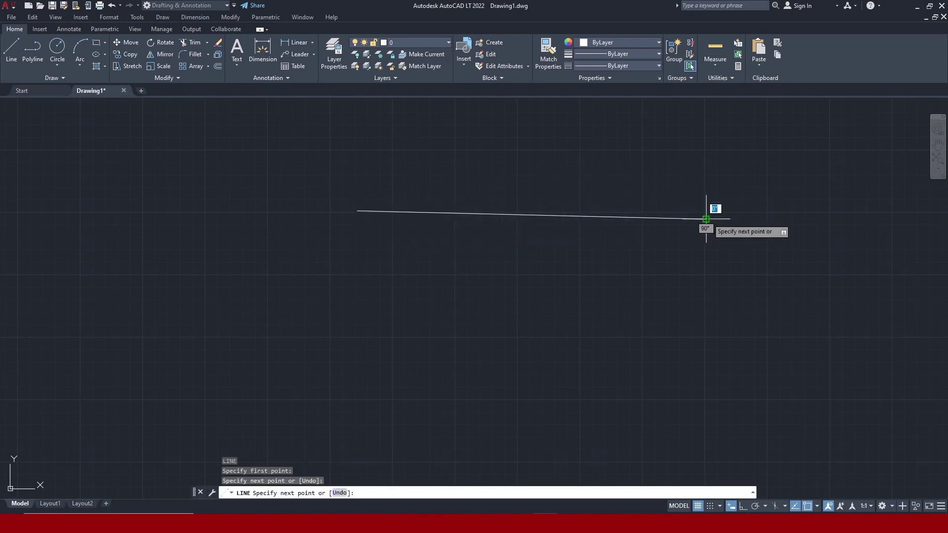
{"action": "key", "text": "Escape"}
{"action": "scroll", "coordinate": [653, 220], "scroll_direction": "up", "scroll_amount": 2}
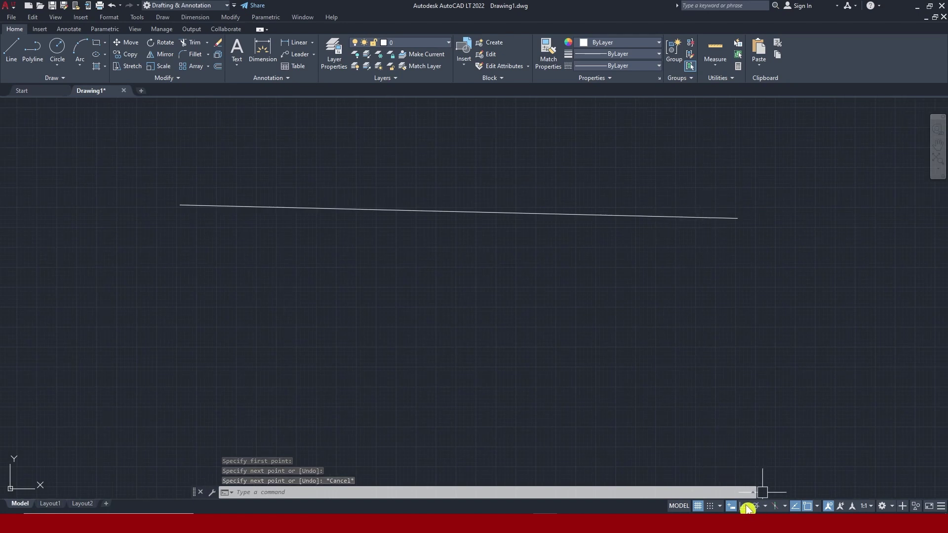
{"action": "left_click_drag", "start_coordinate": [765, 161], "coordinate": [551, 279]}
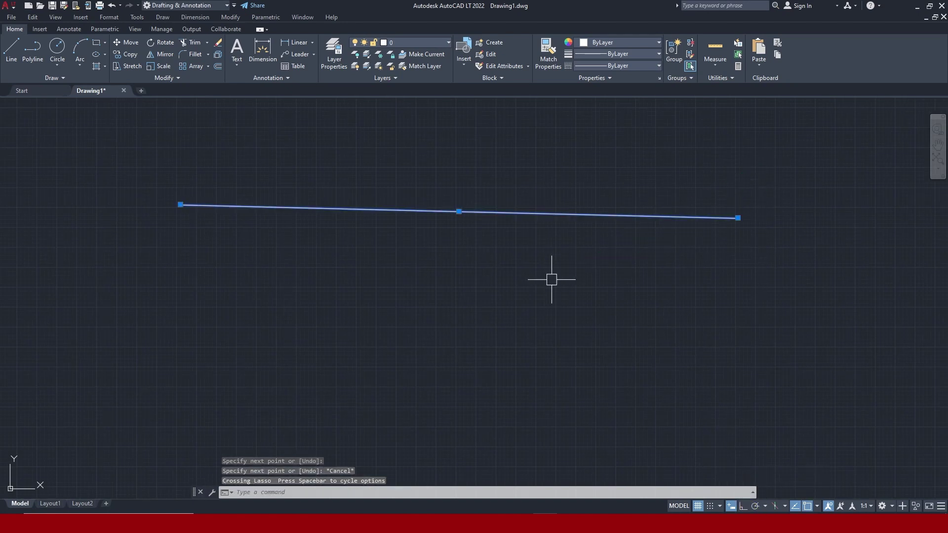
{"action": "key", "text": "Delete"}
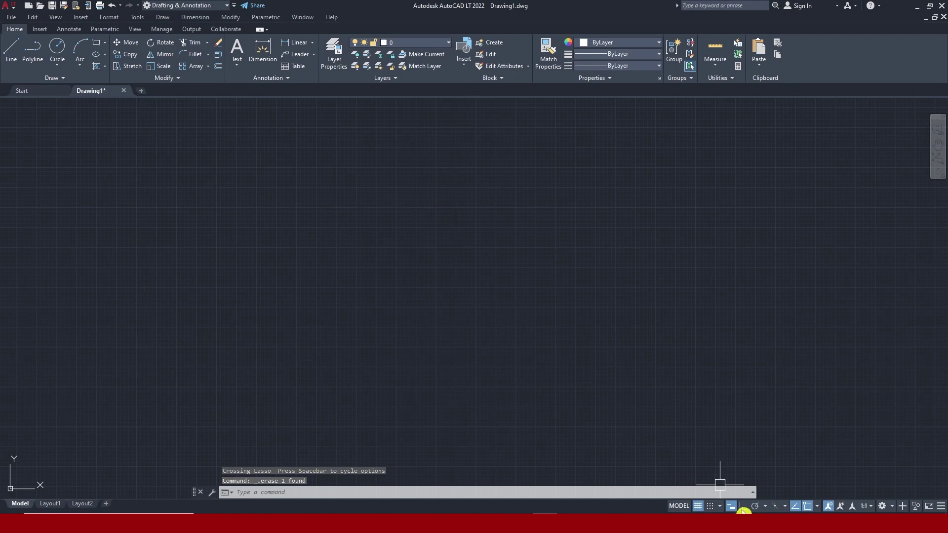
Turn Ortho back on and start a line, cancelling it without drawing
{"action": "left_click", "coordinate": [743, 505]}
{"action": "type", "text": "l"}
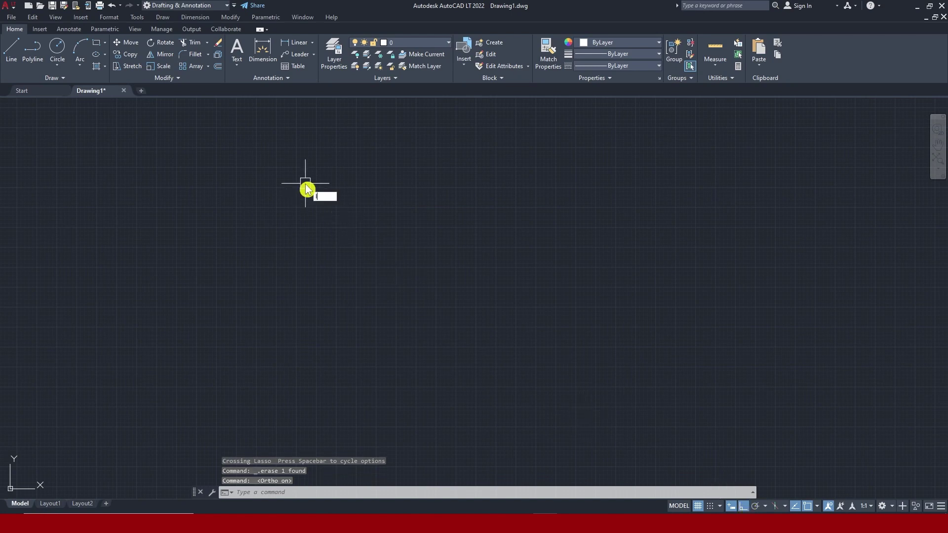
{"action": "key", "text": "Return"}
{"action": "left_click", "coordinate": [314, 193]}
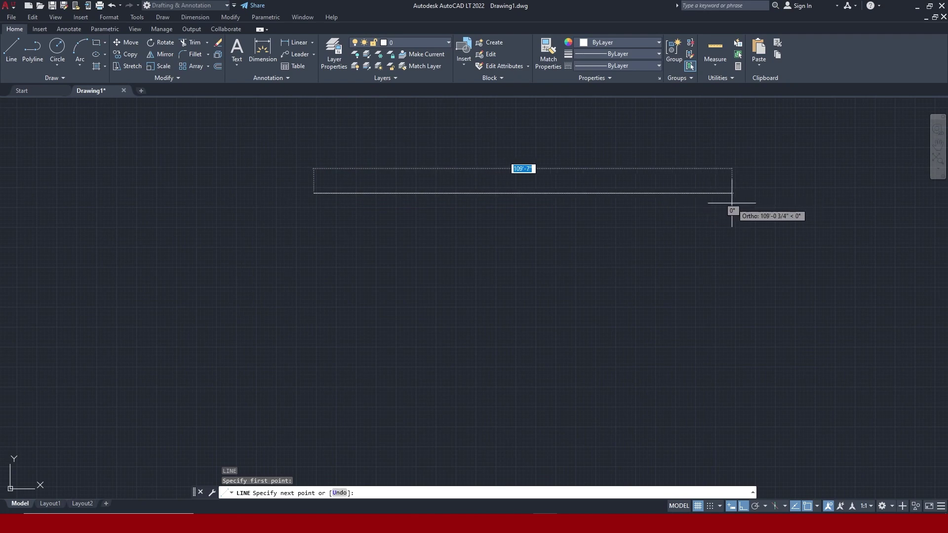
{"action": "key", "text": "Escape"}
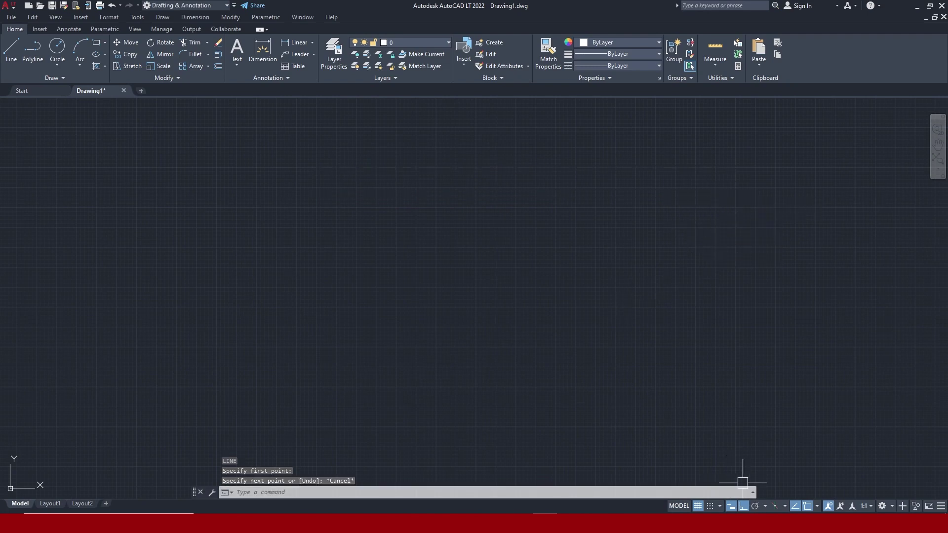
{"action": "left_click", "coordinate": [742, 506]}
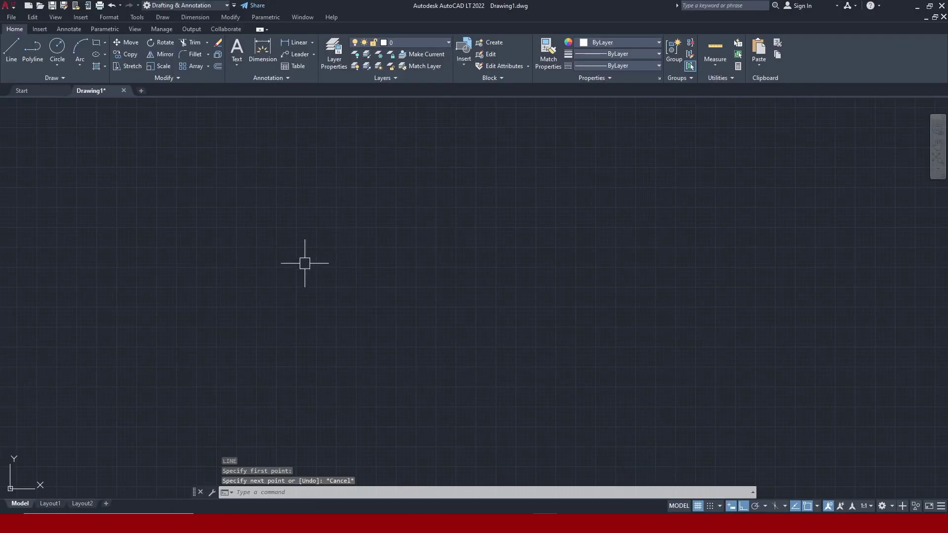
Draw two horizontal lines, the second shorter and above the first
{"action": "type", "text": "l"}
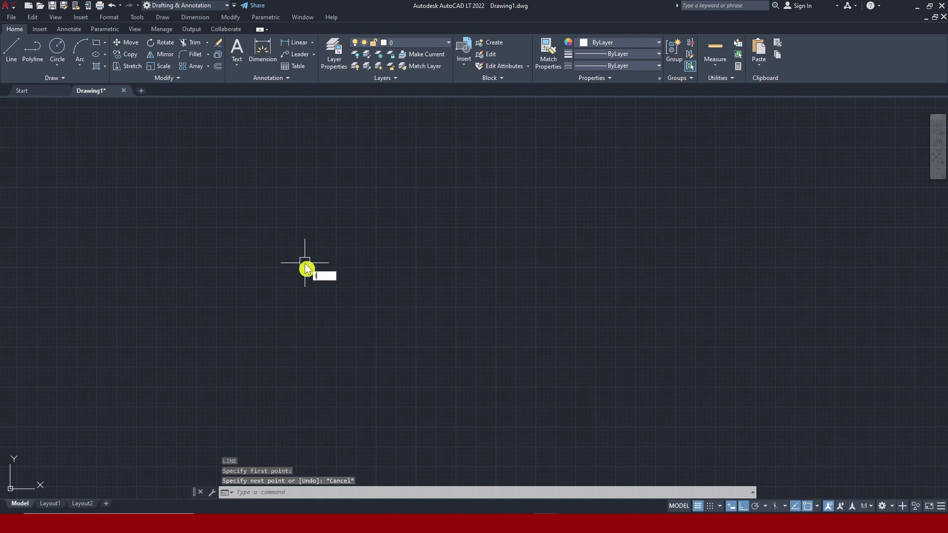
{"action": "key", "text": "Return"}
{"action": "left_click", "coordinate": [289, 240]}
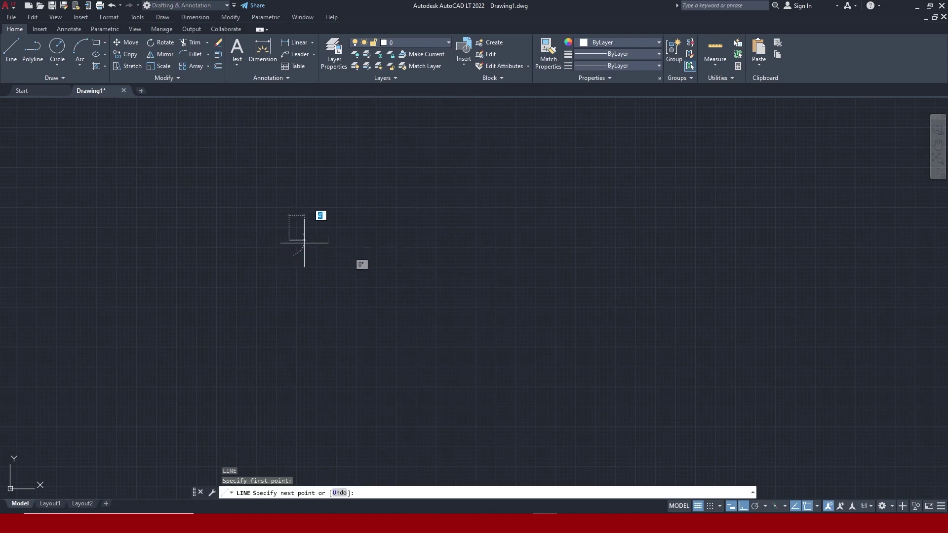
{"action": "left_click", "coordinate": [593, 267]}
{"action": "key", "text": "Escape"}
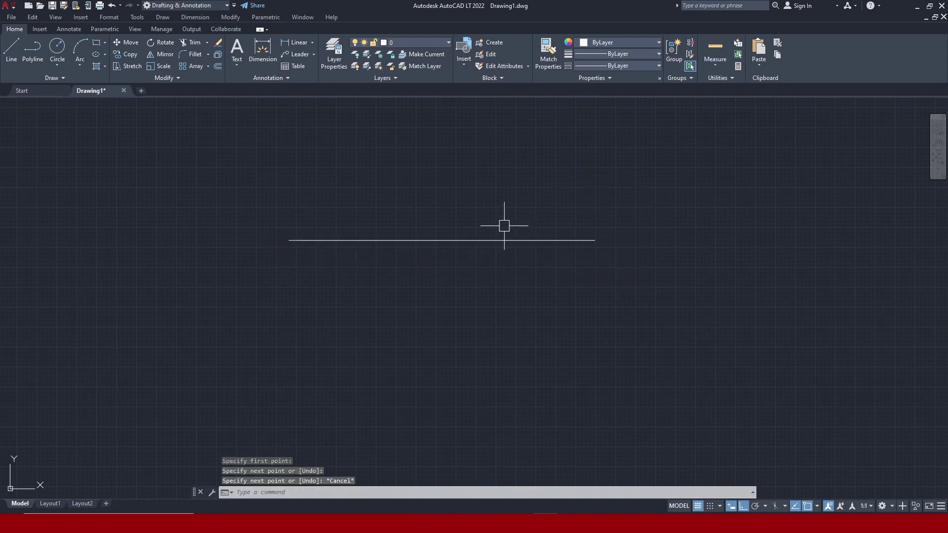
{"action": "key", "text": "Return"}
{"action": "left_click", "coordinate": [283, 202]}
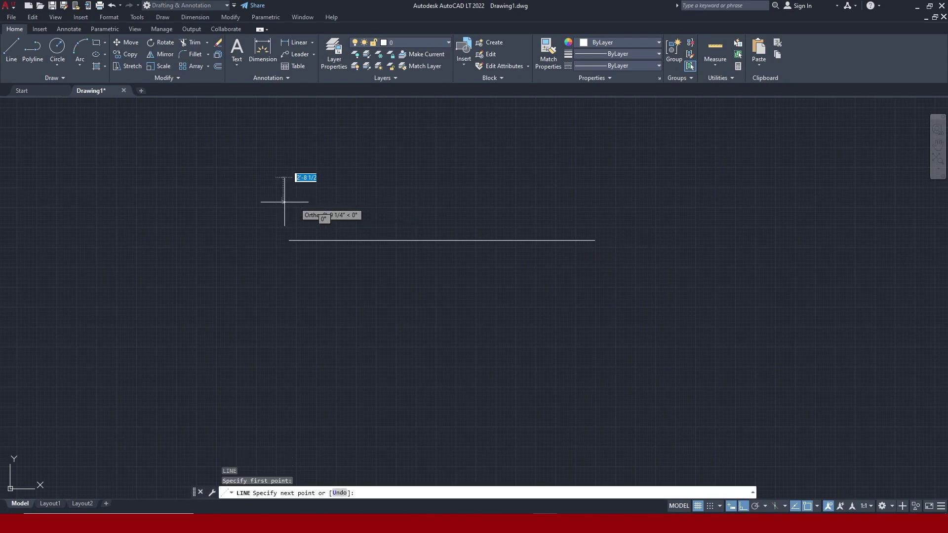
{"action": "left_click", "coordinate": [538, 224]}
{"action": "key", "text": "Escape"}
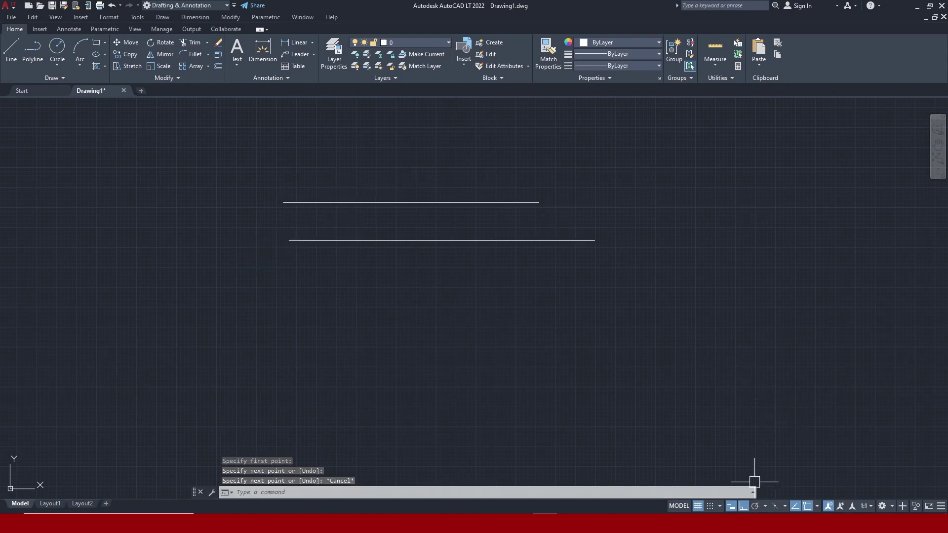
Turn off dynamic input and draw a third long horizontal line below the others
{"action": "left_click", "coordinate": [730, 507]}
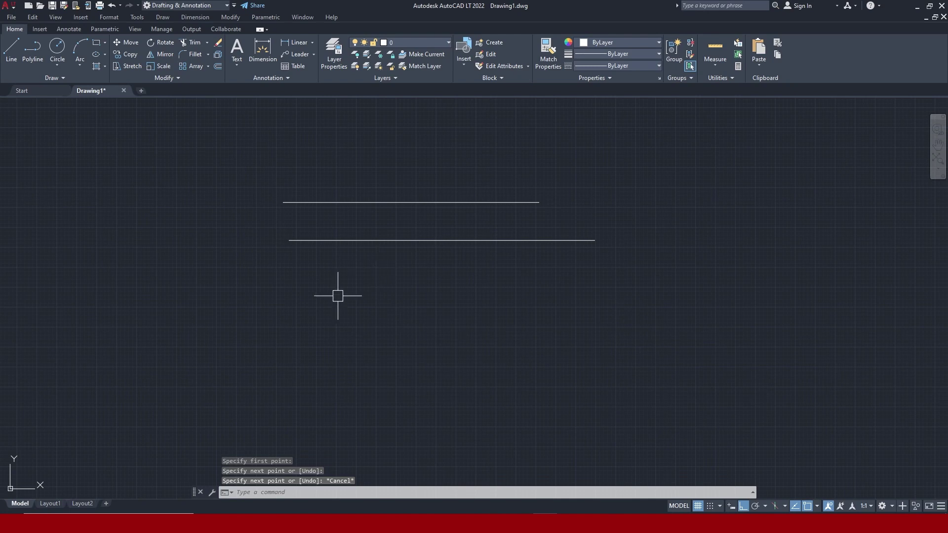
{"action": "type", "text": "l"}
{"action": "key", "text": "Return"}
{"action": "left_click", "coordinate": [287, 288]}
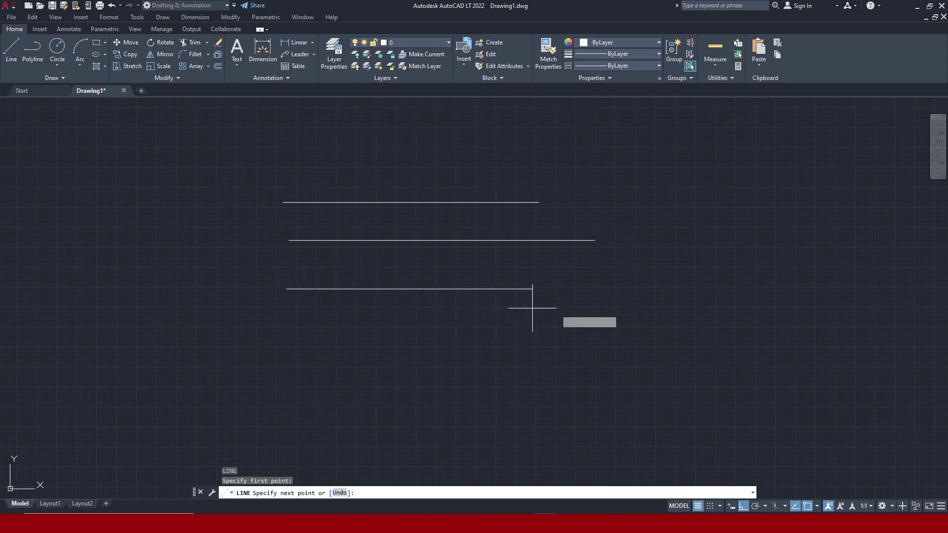
{"action": "left_click", "coordinate": [602, 309]}
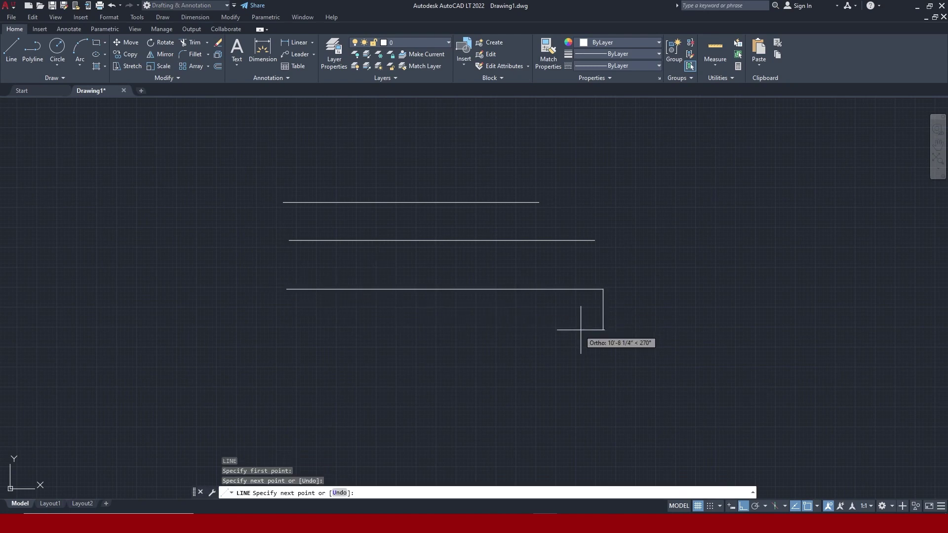
{"action": "key", "text": "Escape"}
{"action": "key", "text": "Return"}
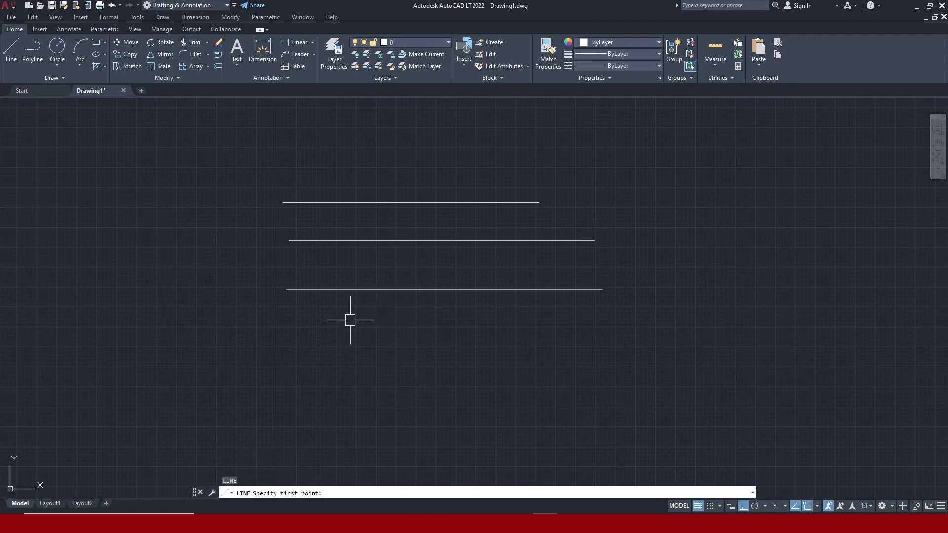
{"action": "left_click", "coordinate": [278, 333]}
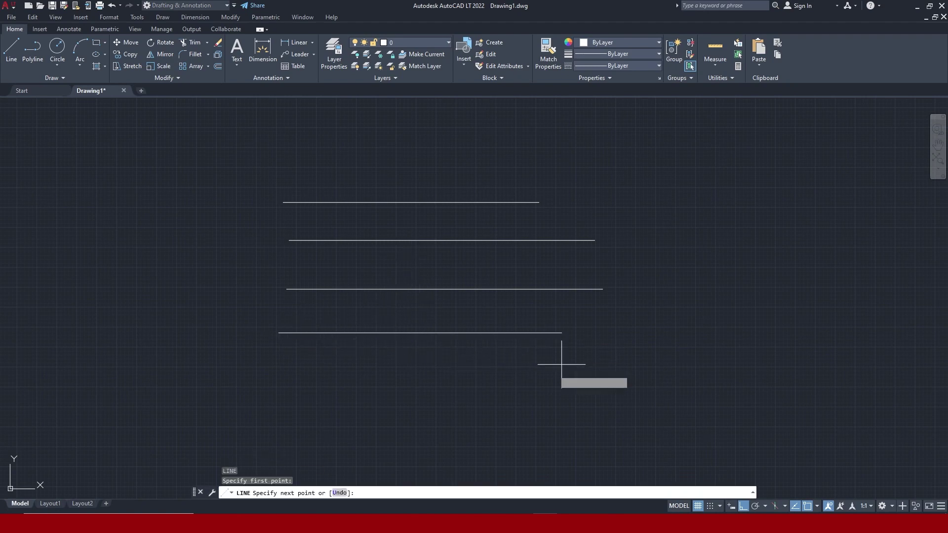
Turn Dynamic Input back on and draw a 10' horizontal line below the others
{"action": "type", "text": "10'"}
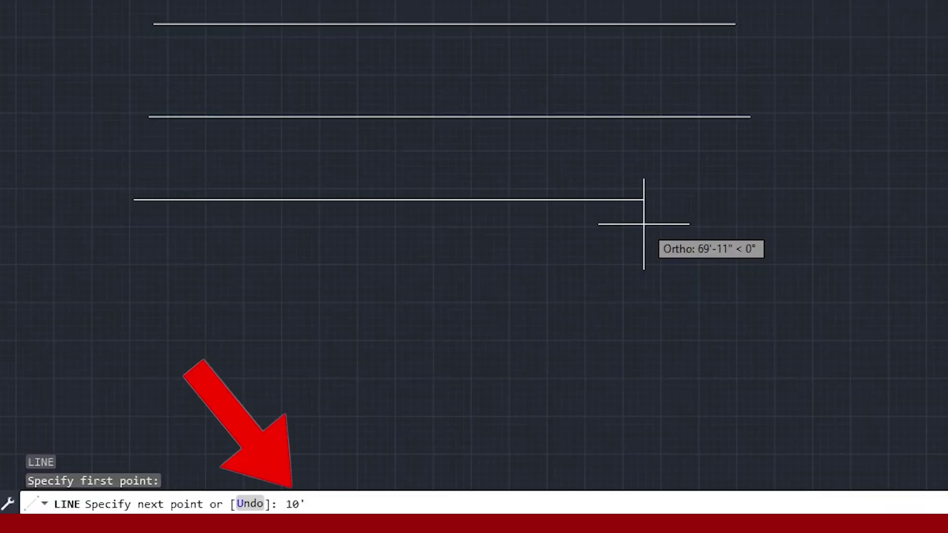
{"action": "key", "text": "Escape"}
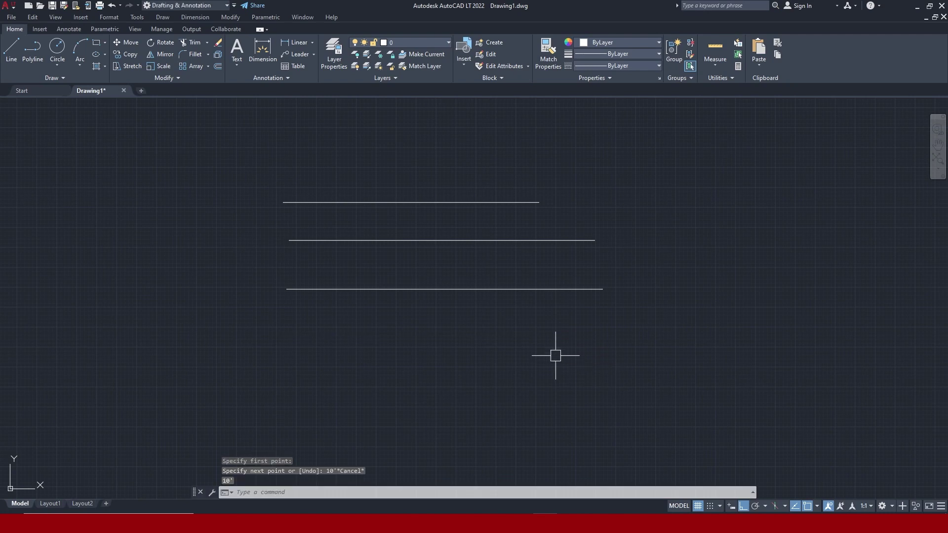
{"action": "left_click", "coordinate": [730, 506]}
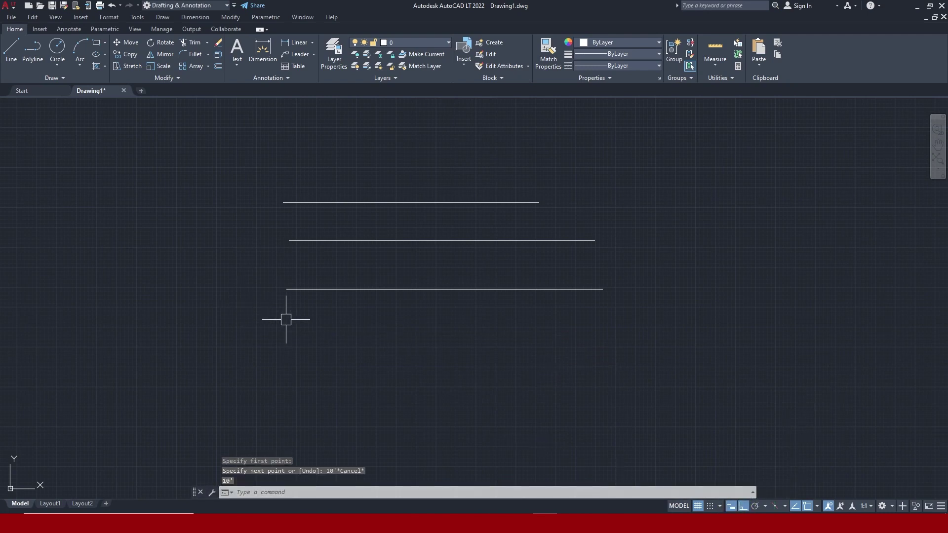
{"action": "key", "text": "Return"}
{"action": "left_click", "coordinate": [276, 341]}
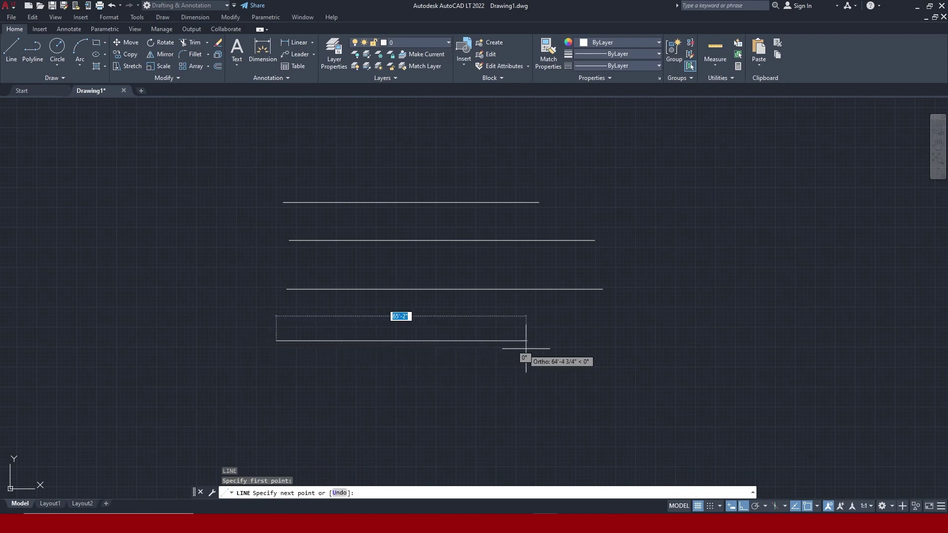
{"action": "type", "text": "10"}
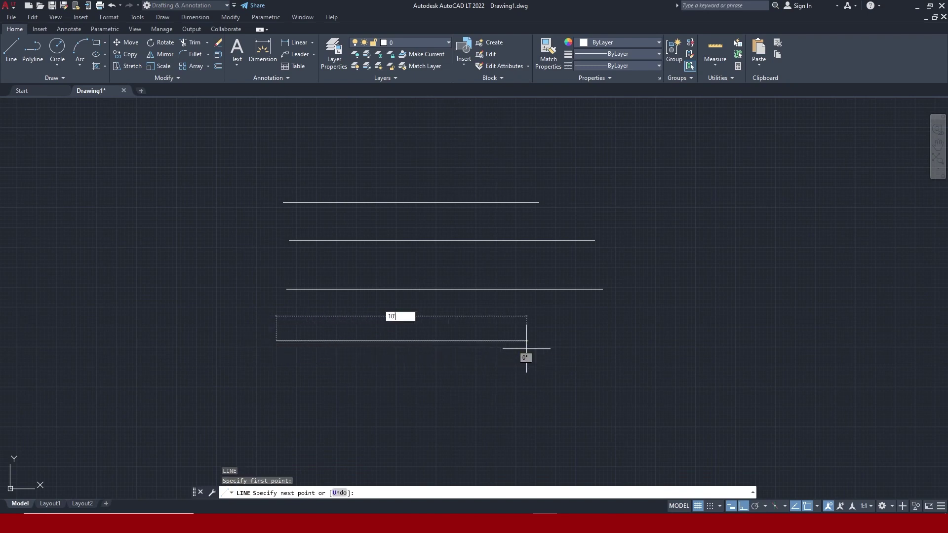
{"action": "key", "text": "Return"}
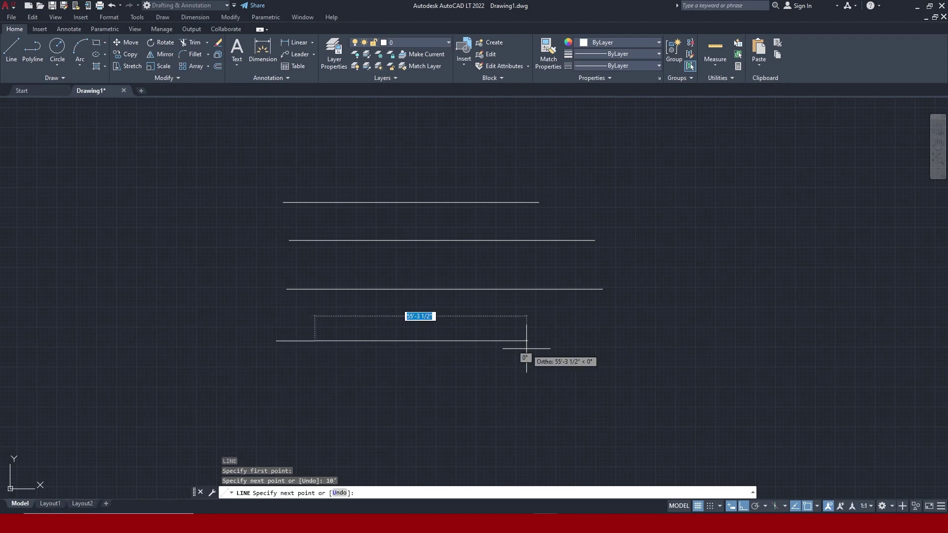
{"action": "key", "text": "Escape"}
{"action": "scroll", "coordinate": [295, 343], "scroll_direction": "up", "scroll_amount": 2}
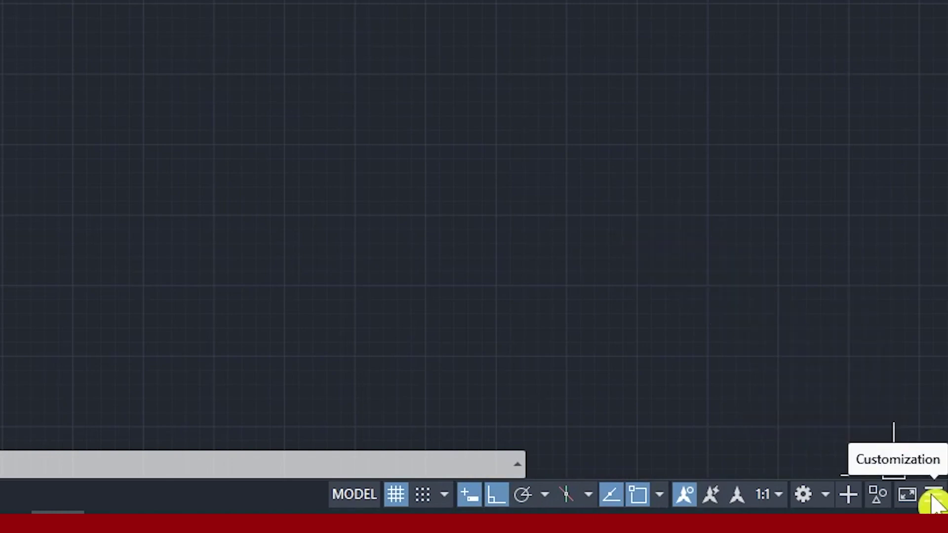
Delete the three long lines together, then delete the short line
{"action": "left_click", "coordinate": [934, 500]}
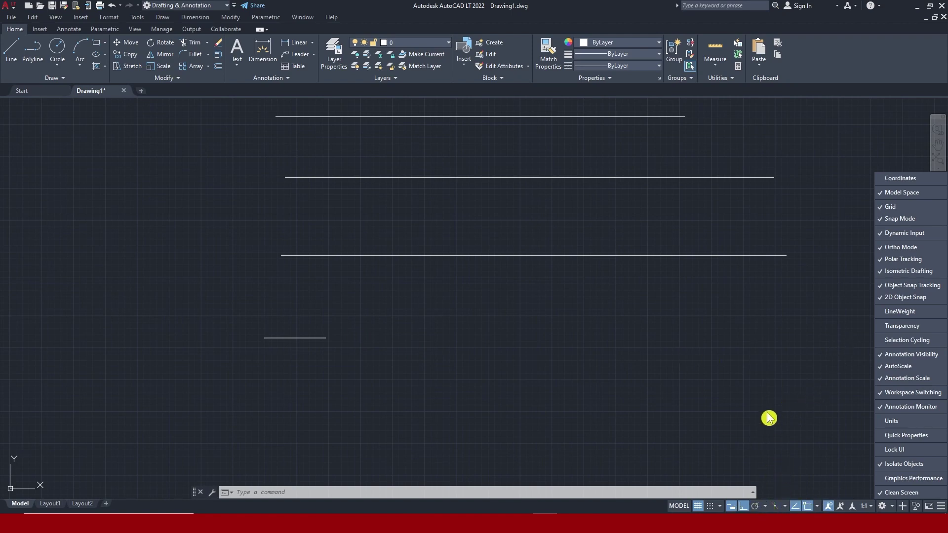
{"action": "scroll", "coordinate": [676, 295], "scroll_direction": "down", "scroll_amount": 2}
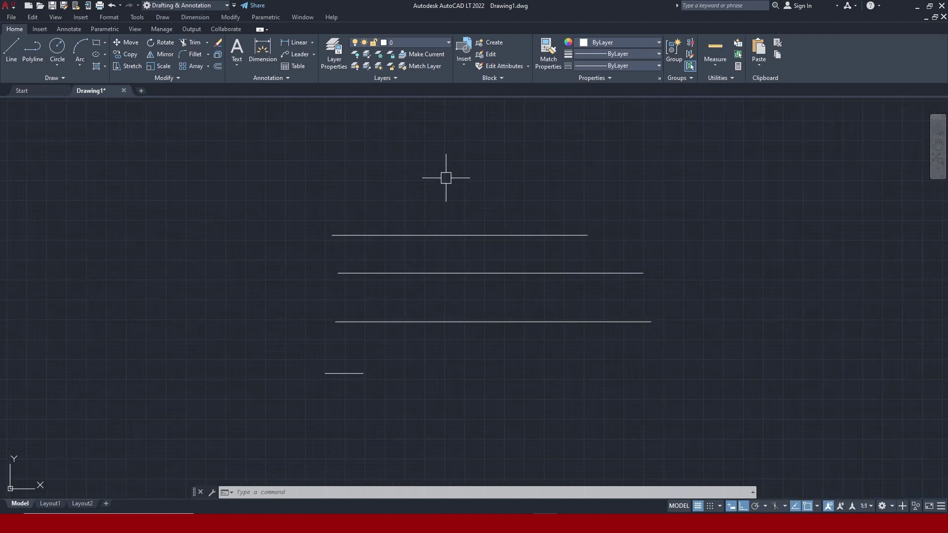
{"action": "left_click_drag", "start_coordinate": [706, 200], "coordinate": [215, 209]}
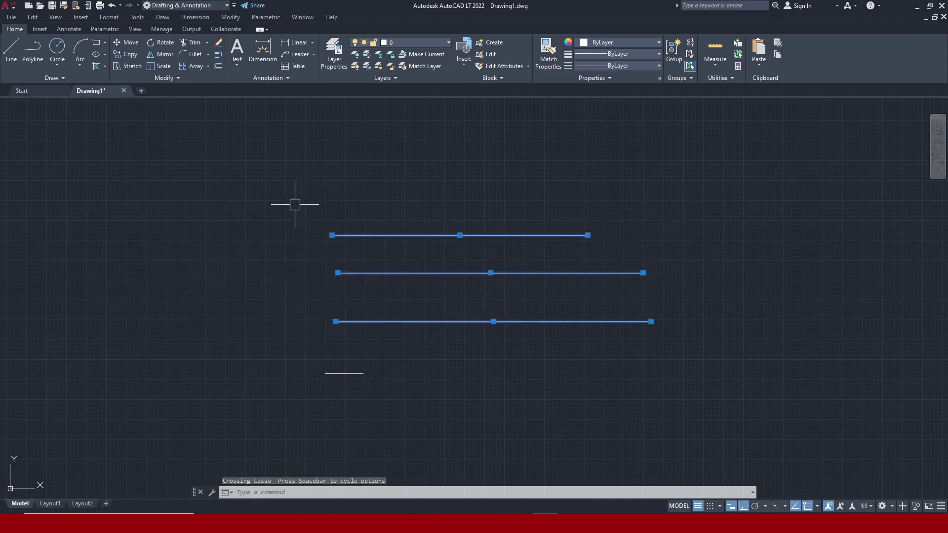
{"action": "key", "text": "Delete"}
{"action": "left_click_drag", "start_coordinate": [241, 254], "coordinate": [360, 382]}
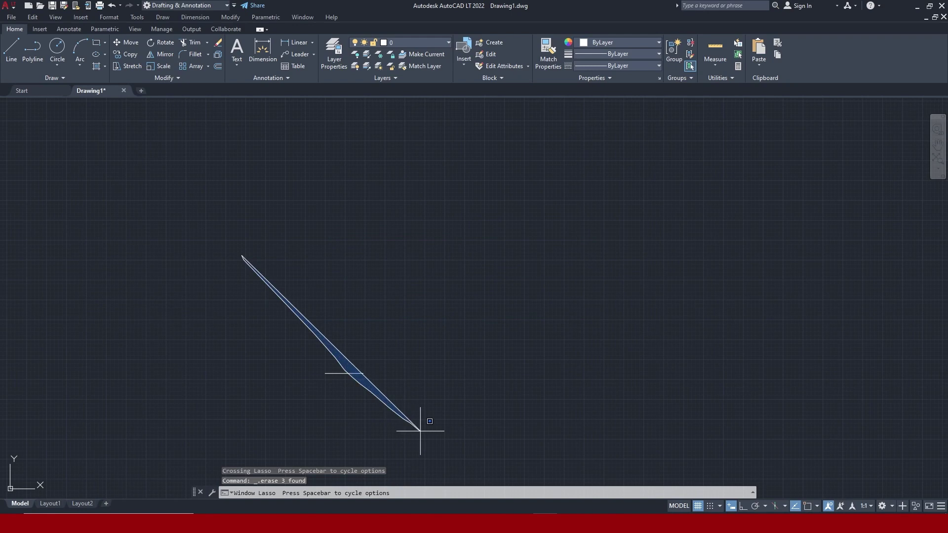
{"action": "left_click", "coordinate": [360, 382]}
{"action": "key", "text": "Delete"}
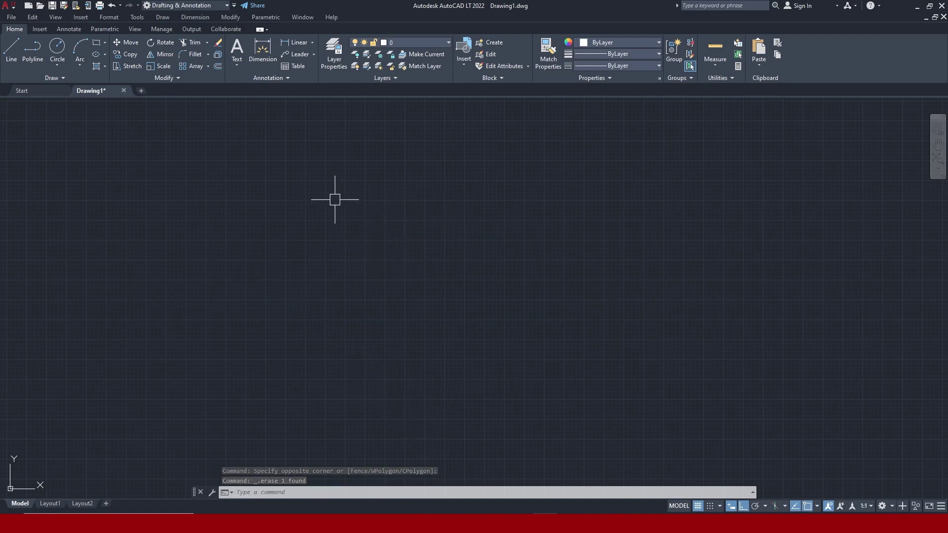
{"action": "right_click", "coordinate": [365, 203]}
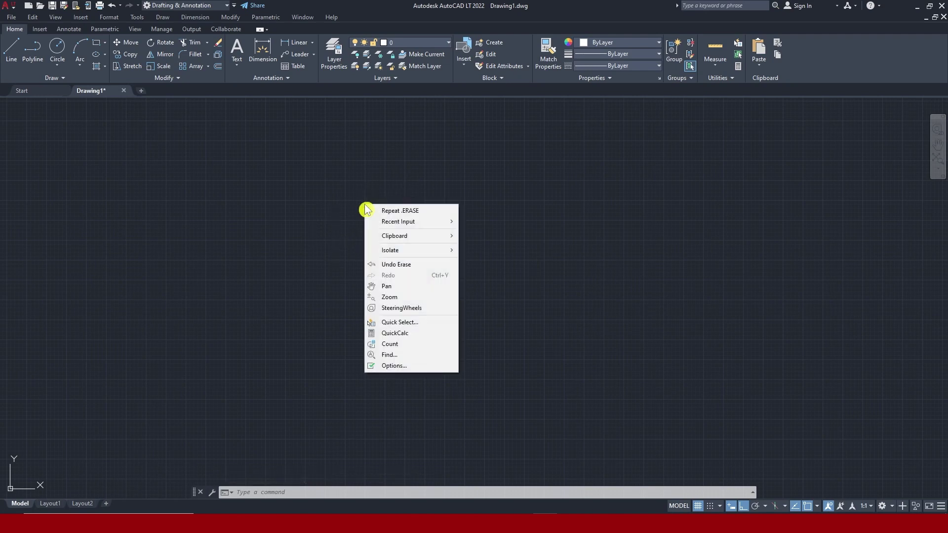
{"action": "left_click", "coordinate": [397, 370]}
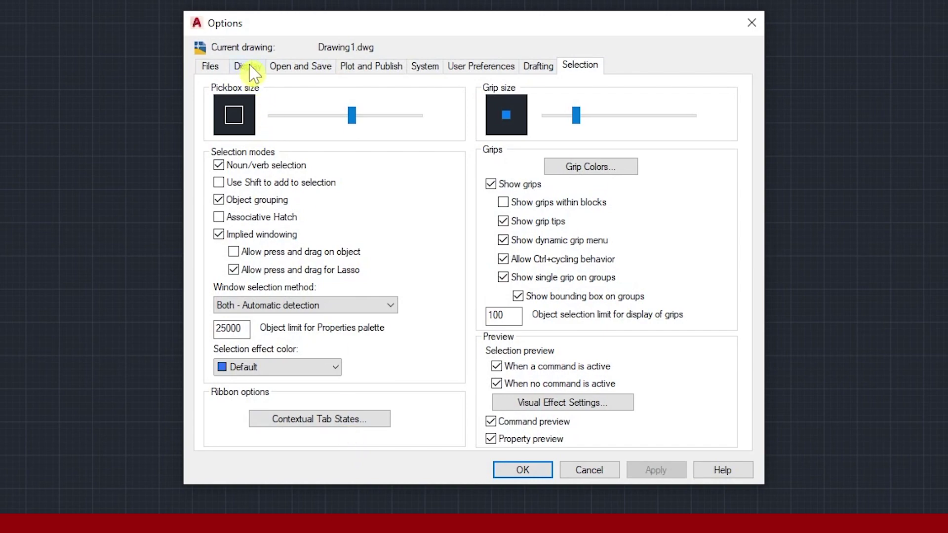
{"action": "left_click", "coordinate": [249, 66]}
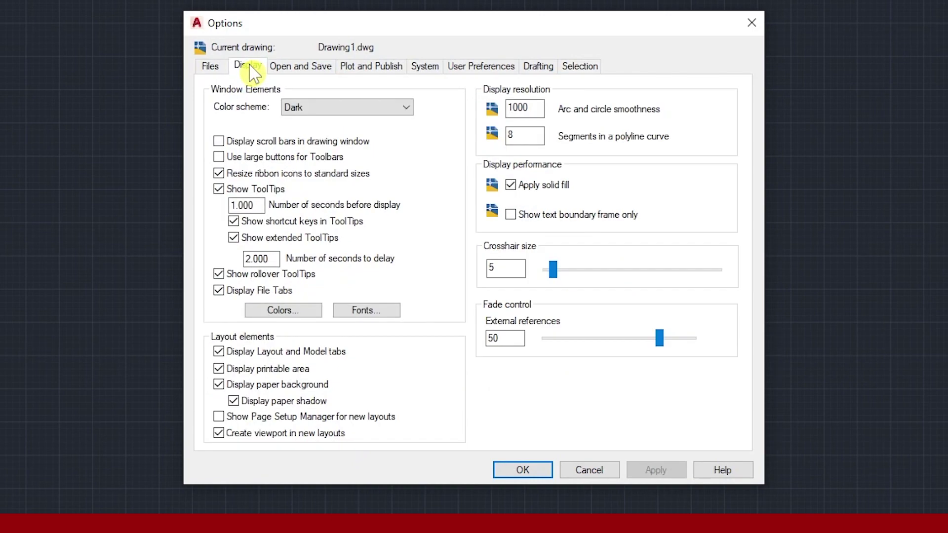
{"action": "left_click", "coordinate": [288, 314]}
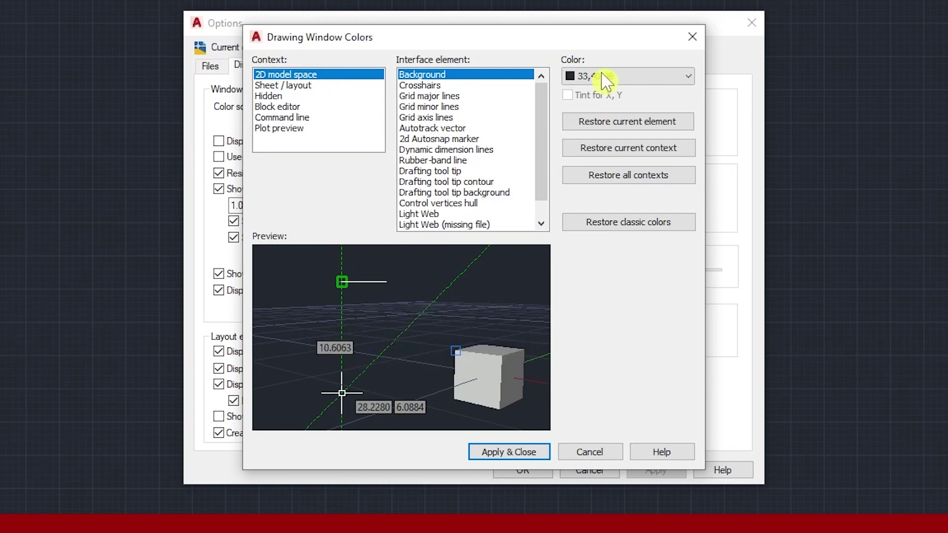
{"action": "left_click", "coordinate": [632, 71]}
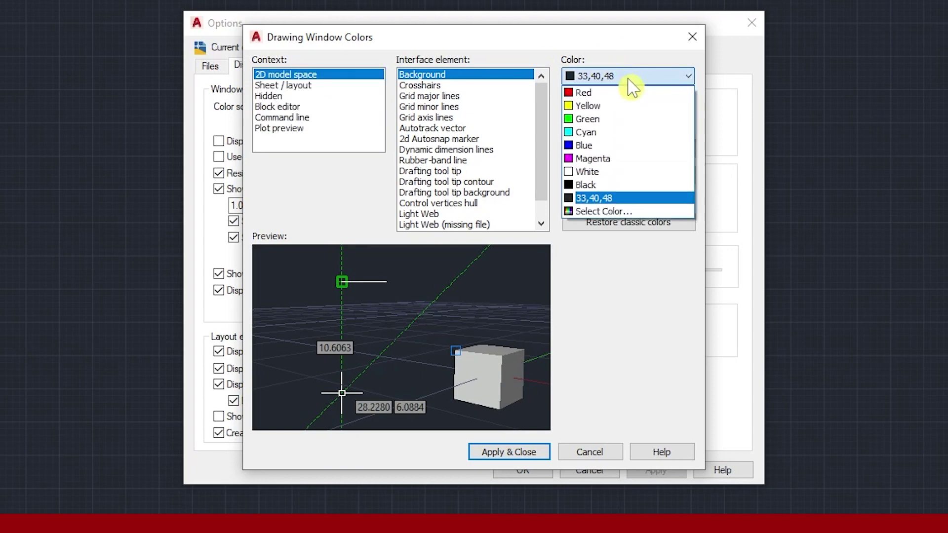
{"action": "left_click", "coordinate": [600, 91]}
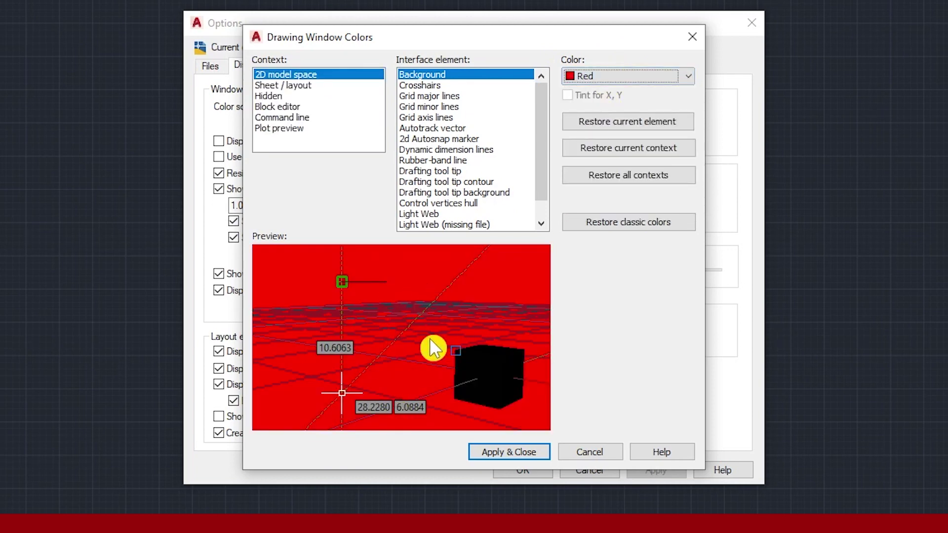
{"action": "left_click", "coordinate": [640, 76]}
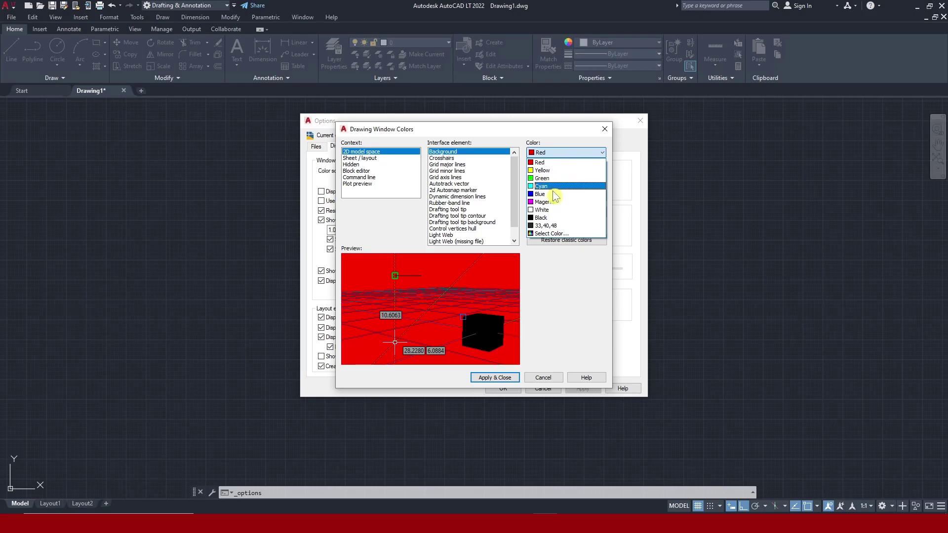
{"action": "left_click", "coordinate": [551, 194]}
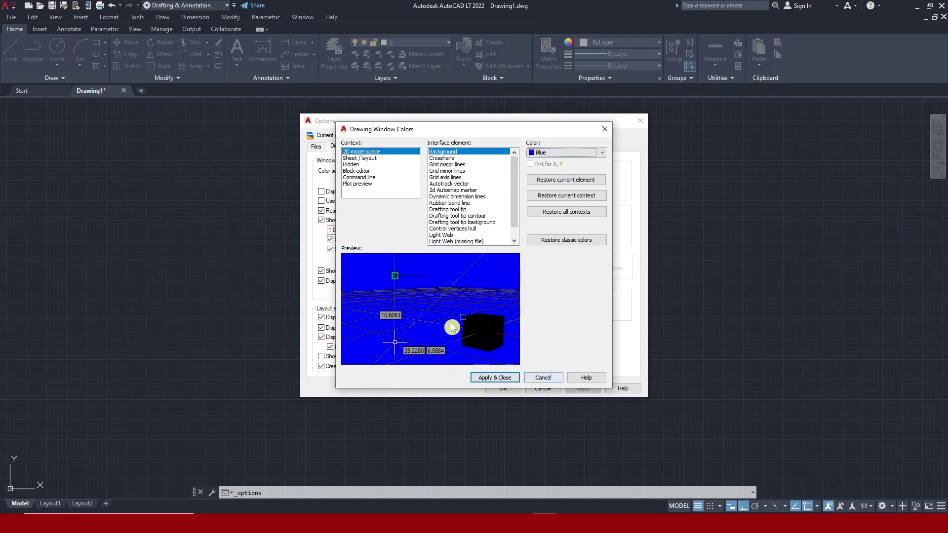
{"action": "left_click", "coordinate": [551, 379]}
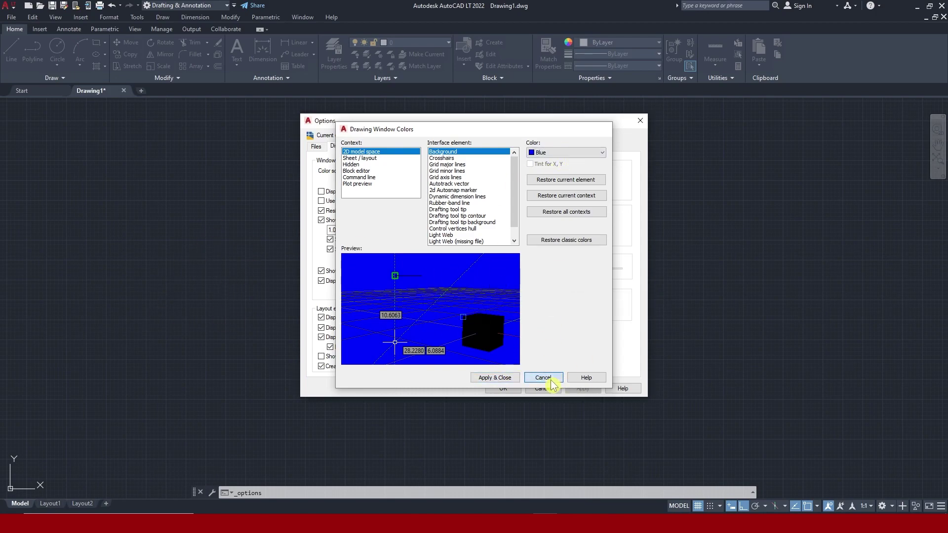
{"action": "left_click", "coordinate": [549, 388]}
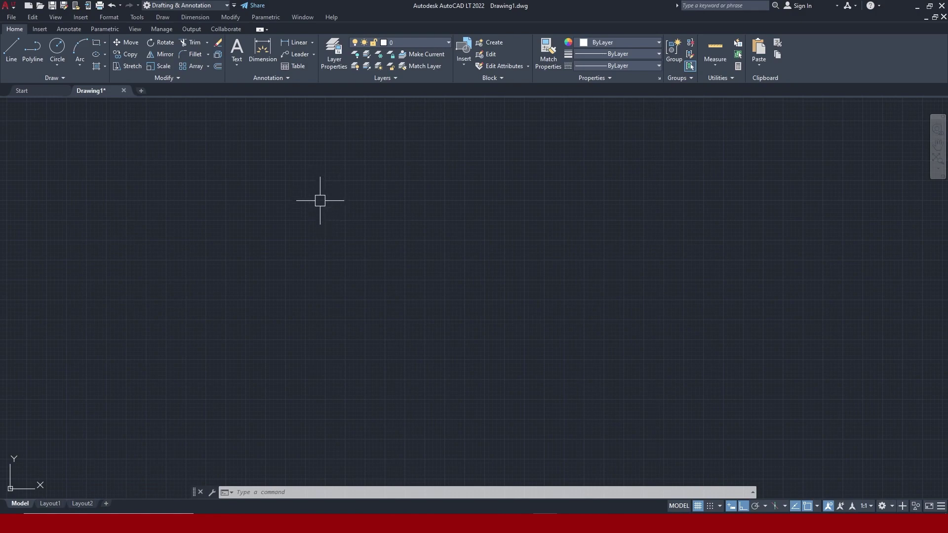
Move the Pickbox size slider smaller in Options and apply it
{"action": "right_click", "coordinate": [320, 200]}
{"action": "left_click", "coordinate": [345, 362]}
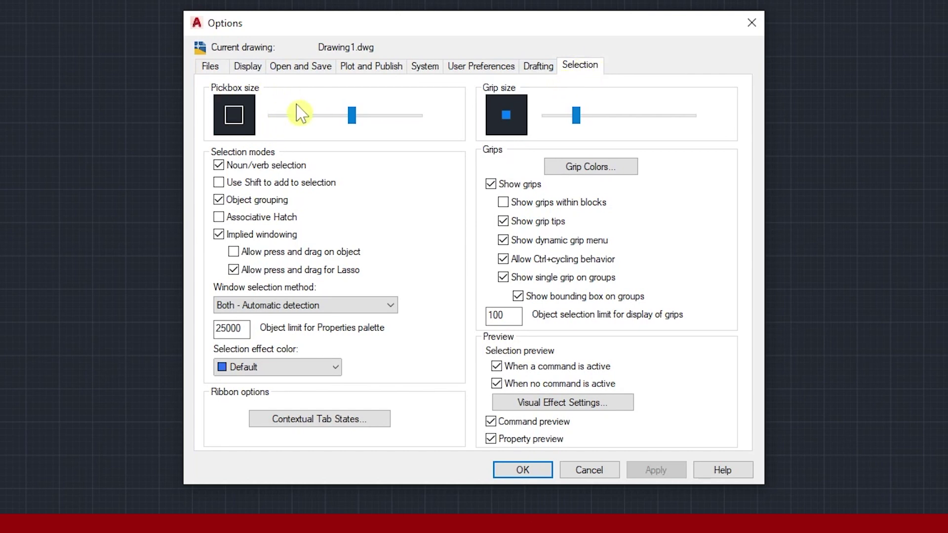
{"action": "mouse_move", "coordinate": [351, 116]}
{"action": "left_mouse_down"}
{"action": "mouse_move", "coordinate": [307, 119]}
{"action": "mouse_move", "coordinate": [291, 131]}
{"action": "mouse_move", "coordinate": [326, 119]}
{"action": "mouse_move", "coordinate": [361, 121]}
{"action": "mouse_move", "coordinate": [317, 121]}
{"action": "left_mouse_up"}
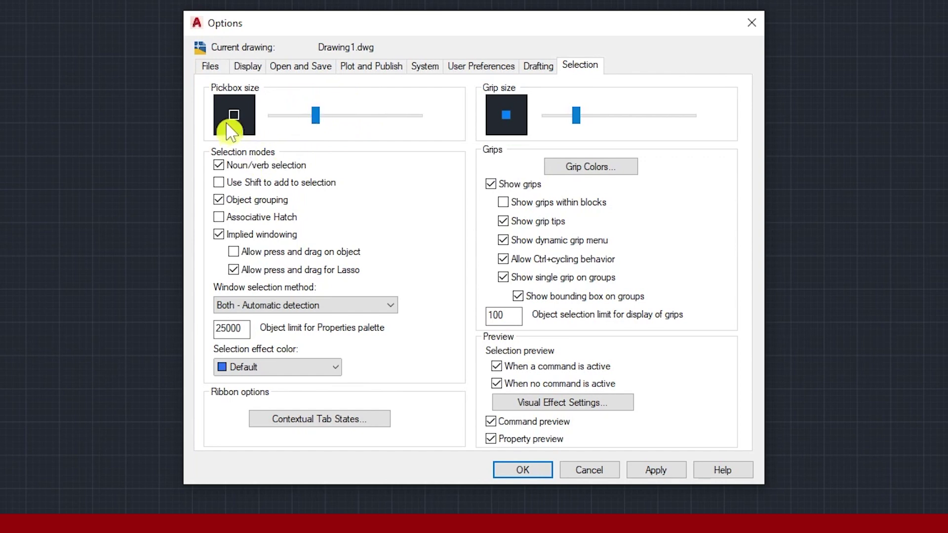
{"action": "left_click", "coordinate": [653, 472]}
{"action": "left_click", "coordinate": [522, 469]}
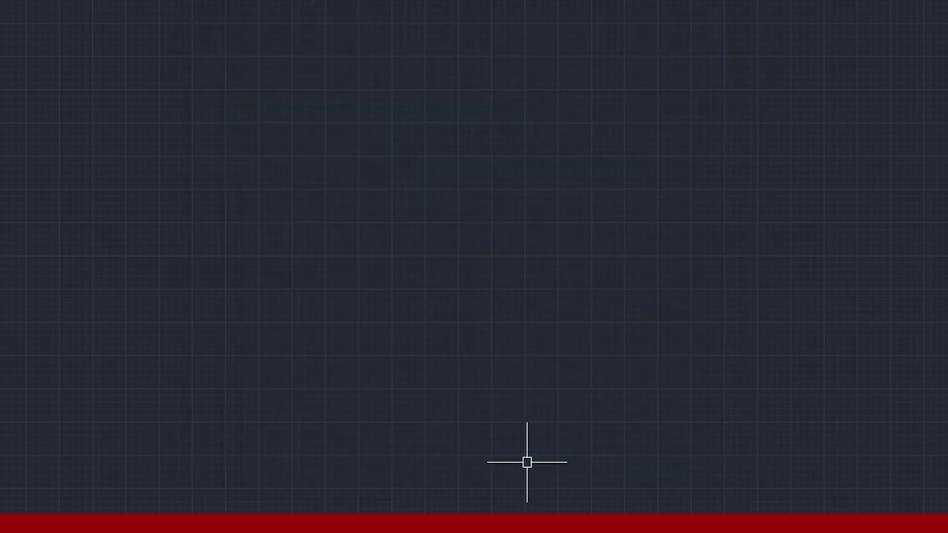